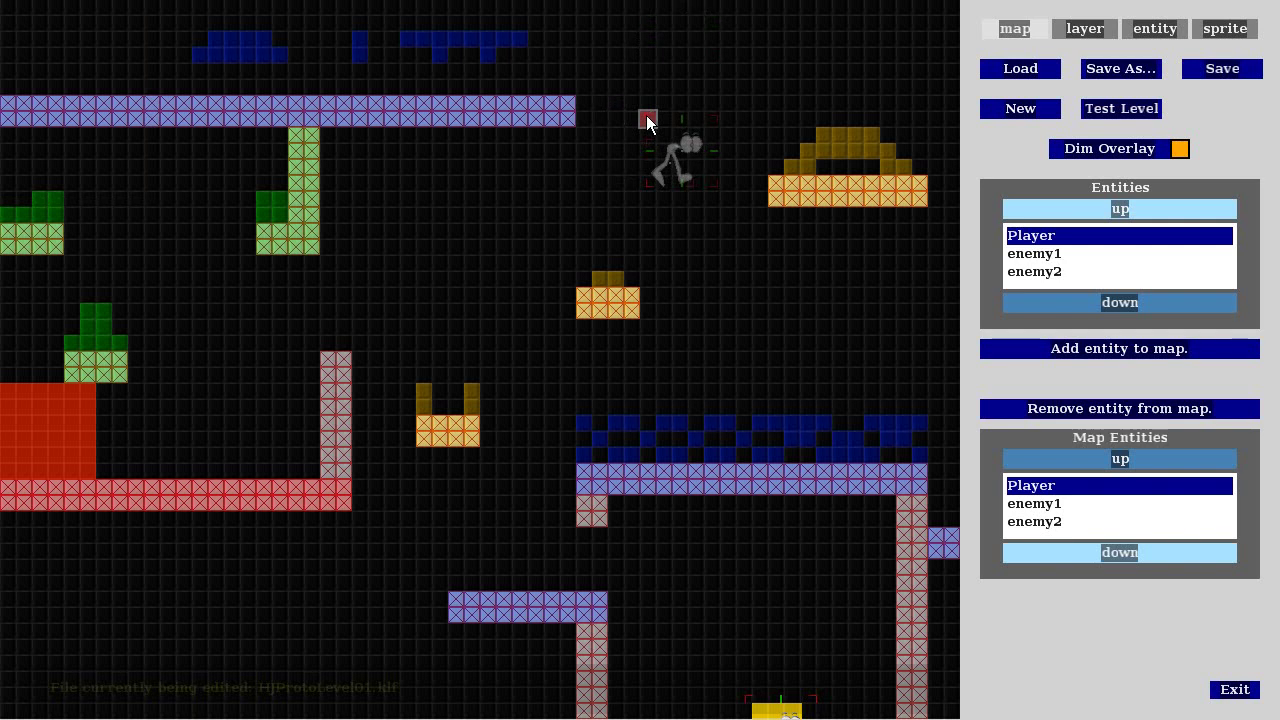
# Step: Place the Player entity on the upper blue platform at X 384, Y 32 and open its entity properties
pyautogui.moveTo(646, 115); pyautogui.dragTo(396, 38)
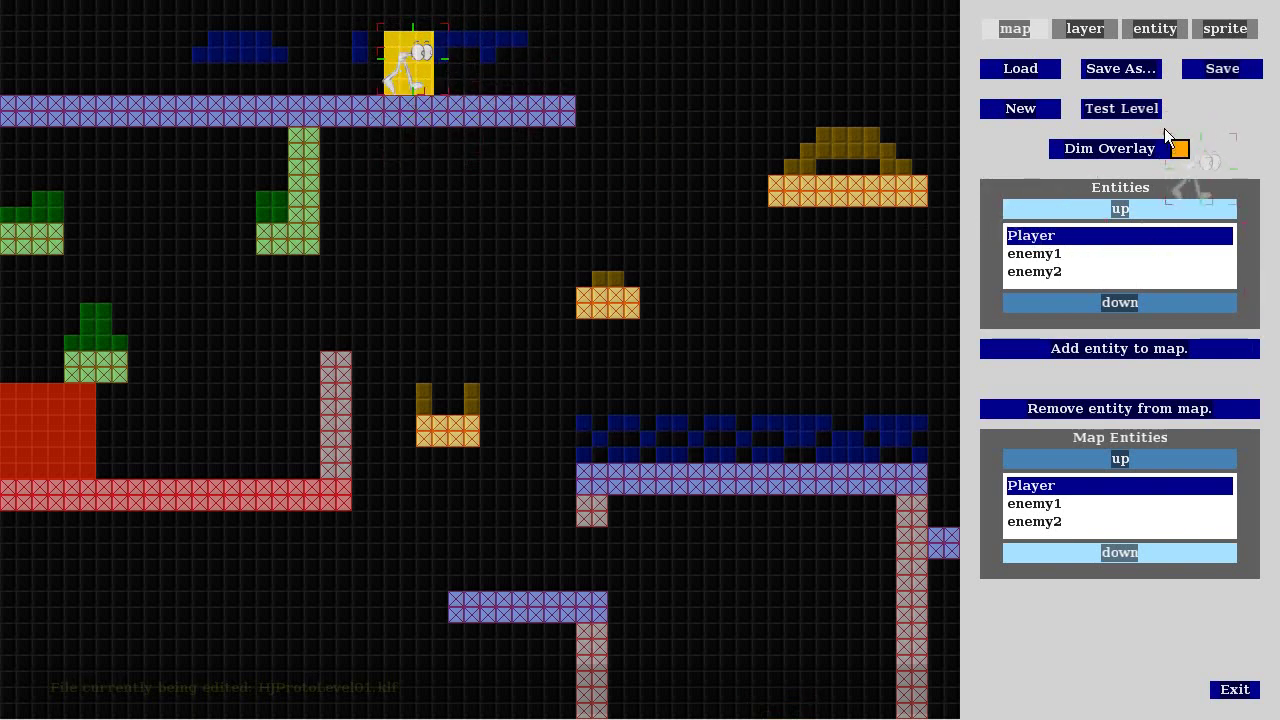
pyautogui.click(1166, 32)
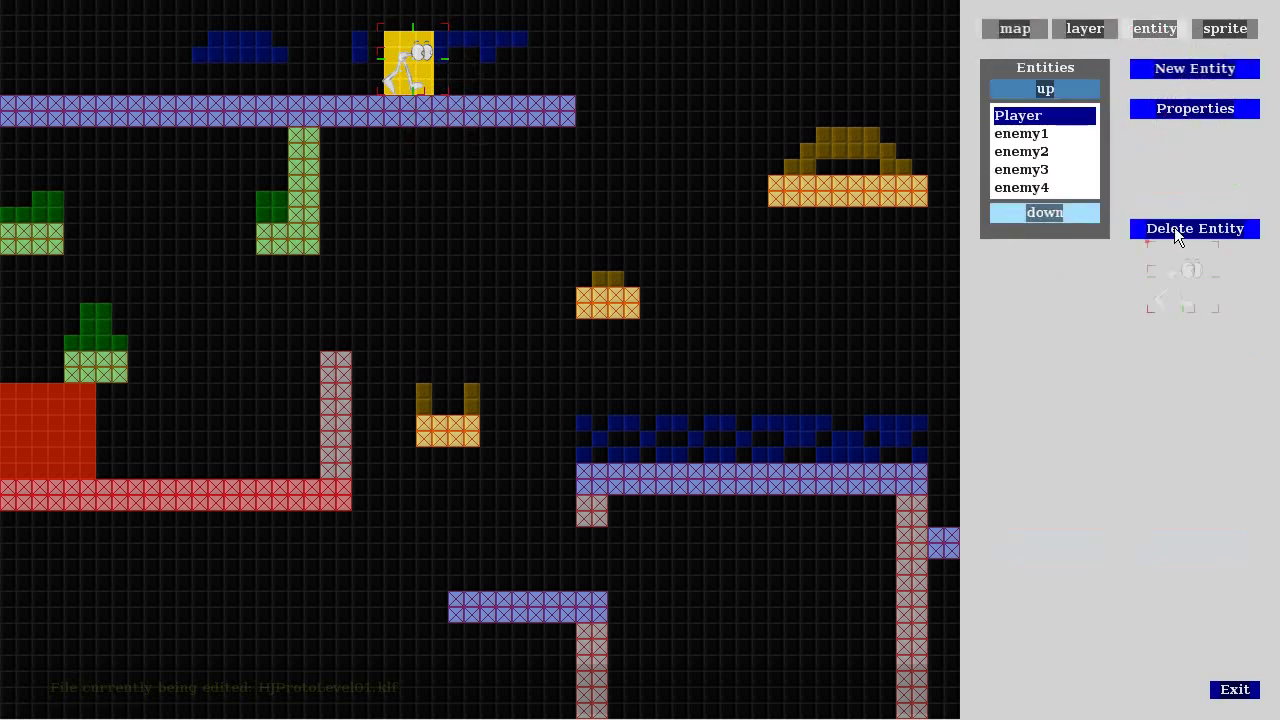
pyautogui.click(1172, 109)
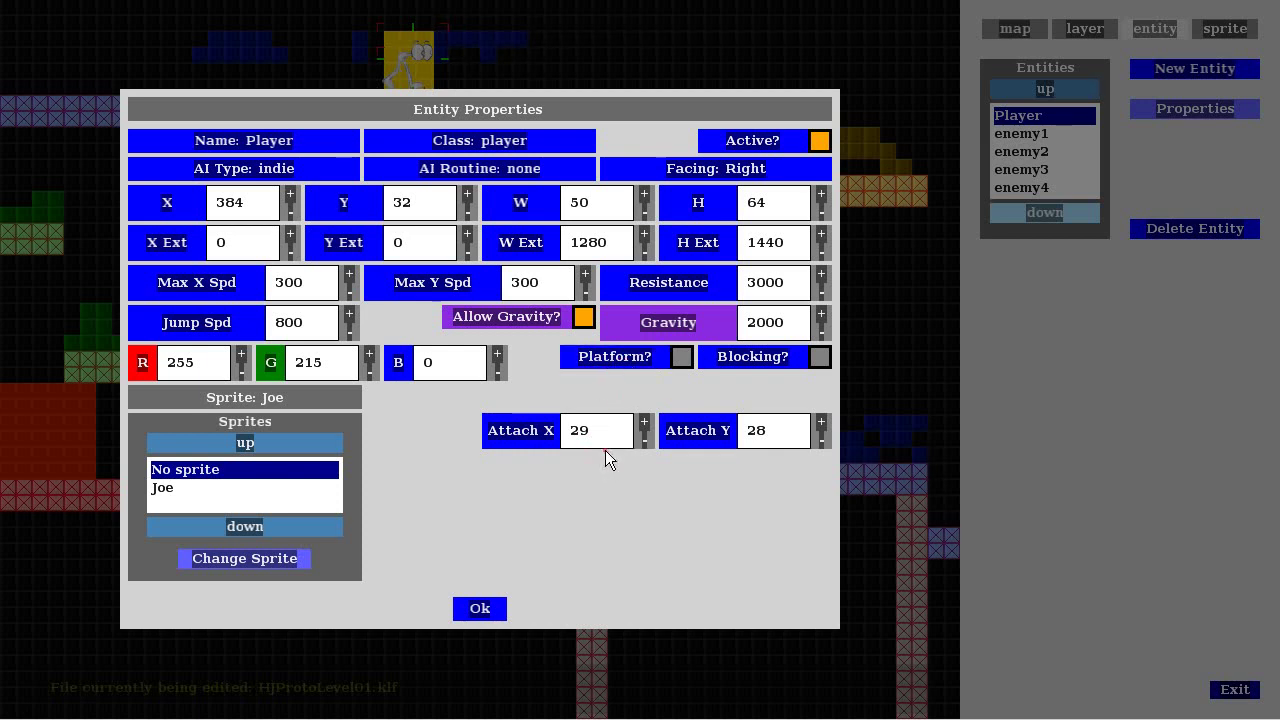
# Step: Increase the Player entity's width to 73
pyautogui.click(642, 195)
pyautogui.click(642, 195)
pyautogui.click(642, 195)
pyautogui.click(642, 195)
pyautogui.click(642, 195)
pyautogui.click(642, 195)
pyautogui.click(642, 195)
pyautogui.doubleClick(642, 195)
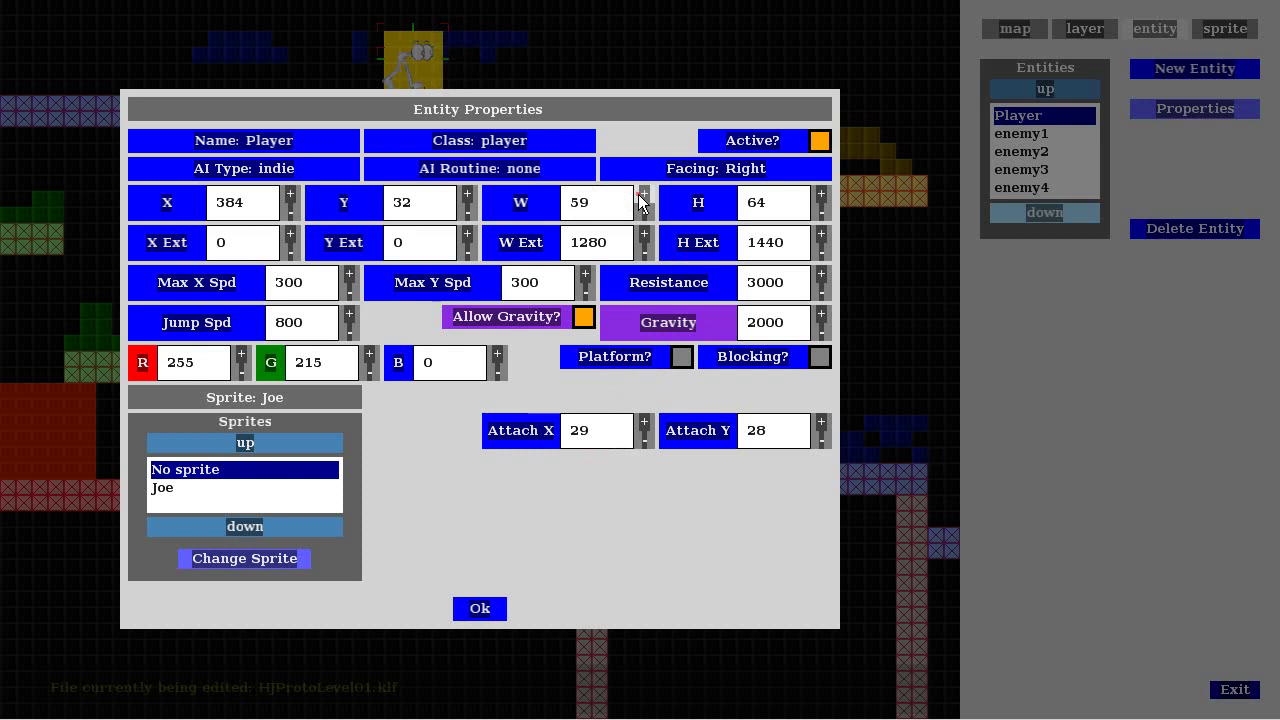
pyautogui.doubleClick(642, 195)
pyautogui.click(642, 195)
pyautogui.doubleClick(642, 195)
pyautogui.doubleClick(642, 195)
pyautogui.doubleClick(642, 195)
pyautogui.doubleClick(642, 195)
pyautogui.click(642, 195)
pyautogui.doubleClick(642, 195)
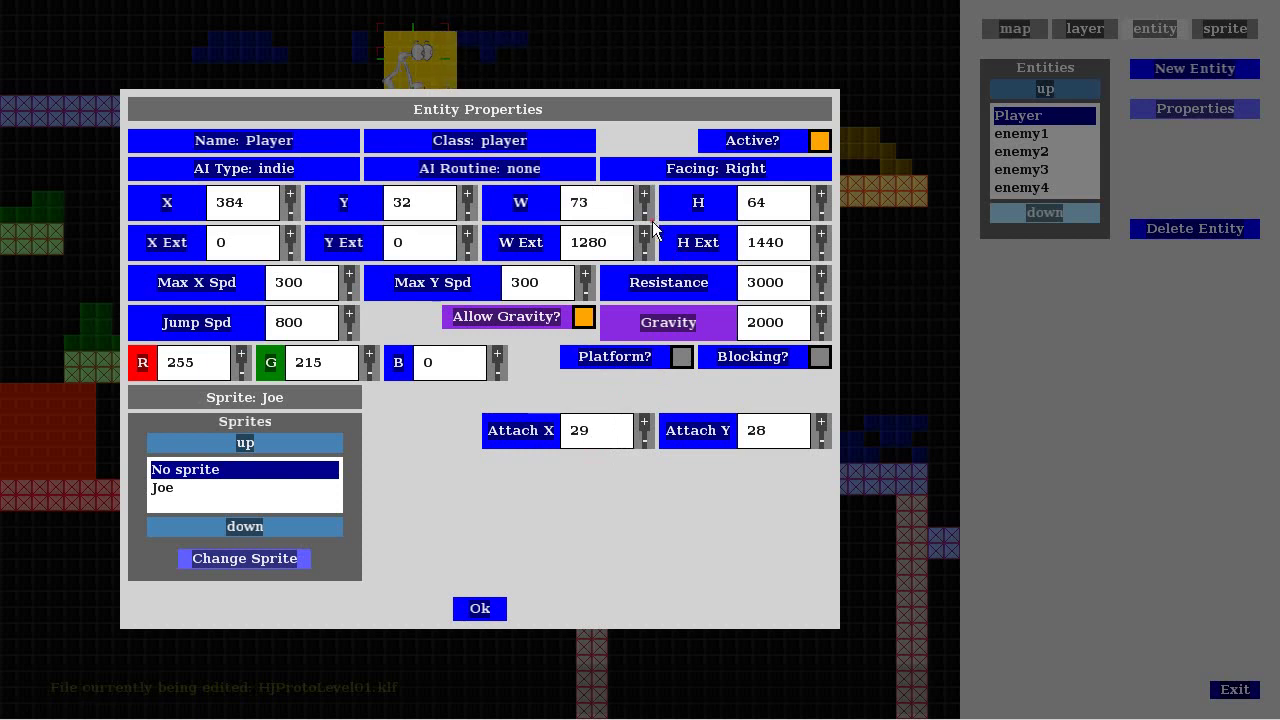
# Step: Reduce the Player entity's width to 50
pyautogui.click(646, 216)
pyautogui.doubleClick(646, 216)
pyautogui.doubleClick(646, 216)
pyautogui.doubleClick(646, 212)
pyautogui.click(646, 212)
pyautogui.doubleClick(646, 212)
pyautogui.doubleClick(646, 212)
pyautogui.click(646, 212)
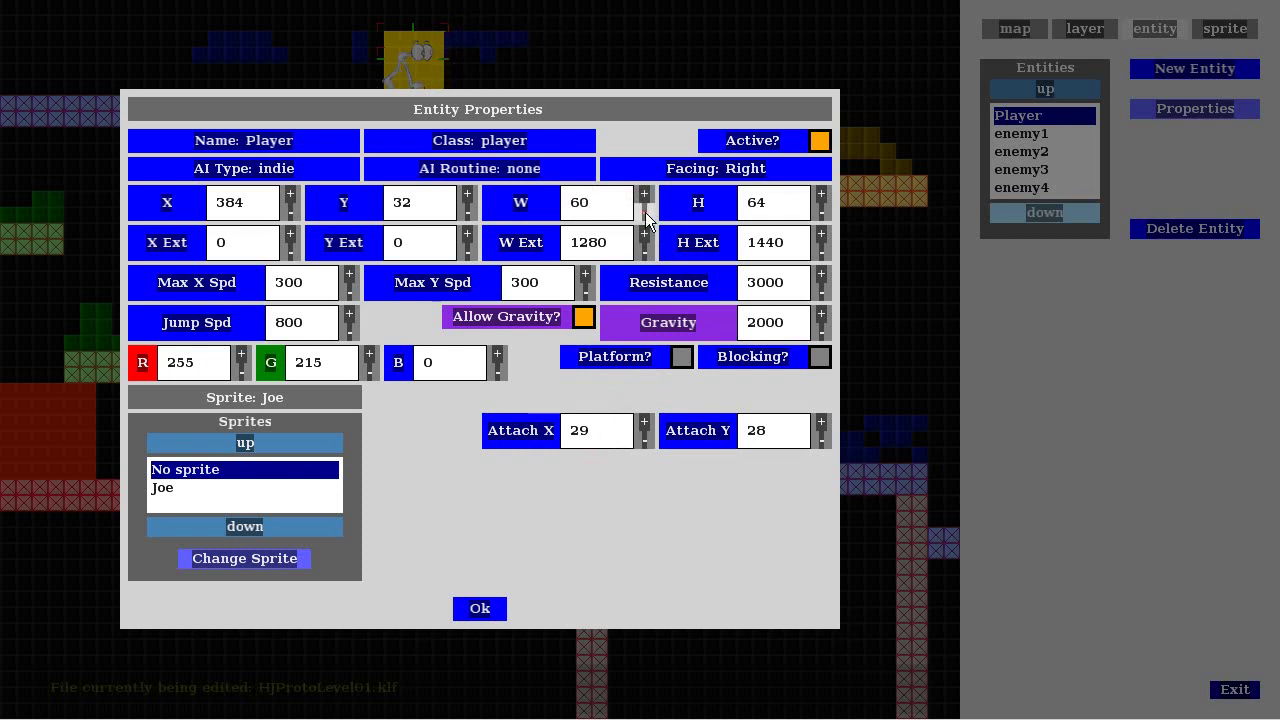
pyautogui.doubleClick(646, 212)
pyautogui.doubleClick(646, 214)
pyautogui.doubleClick(646, 214)
pyautogui.doubleClick(646, 214)
pyautogui.click(646, 214)
pyautogui.click(646, 214)
# Step: Lower the Player sprite's Attach X value to 0
pyautogui.click(640, 438)
pyautogui.click(640, 438)
pyautogui.tripleClick(640, 438)
pyautogui.tripleClick(640, 438)
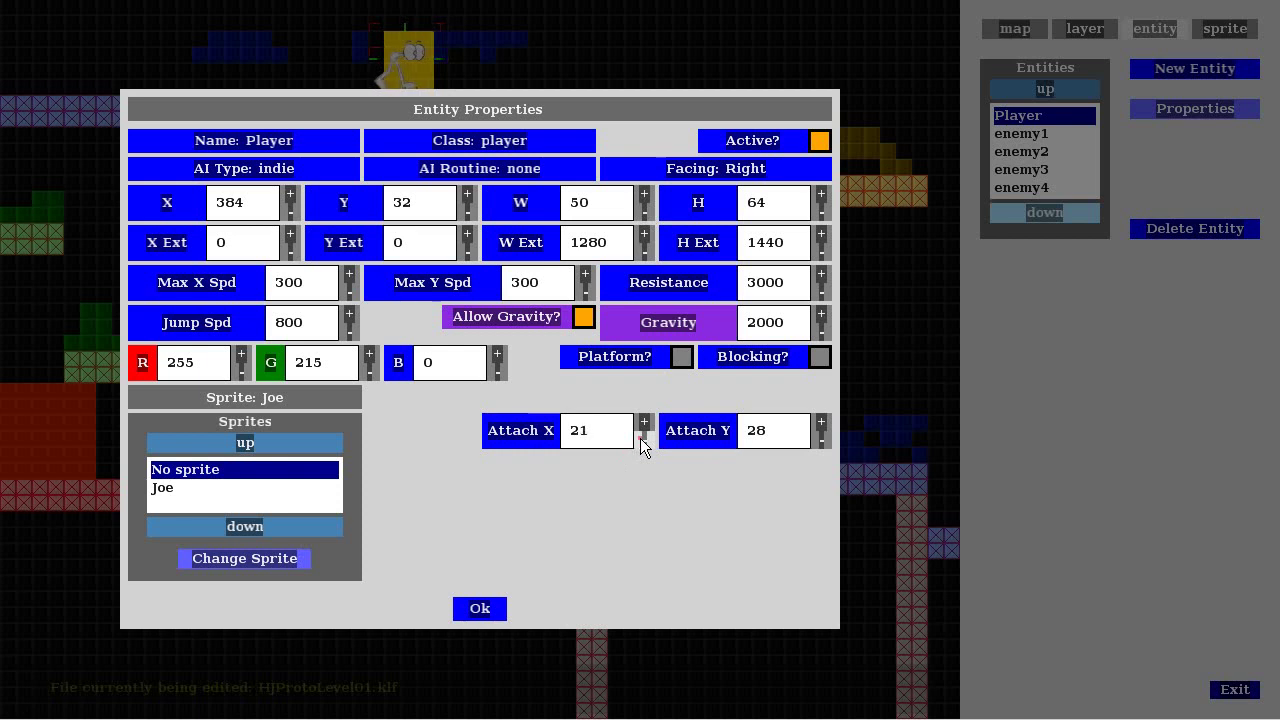
pyautogui.click(640, 438)
pyautogui.click(640, 438)
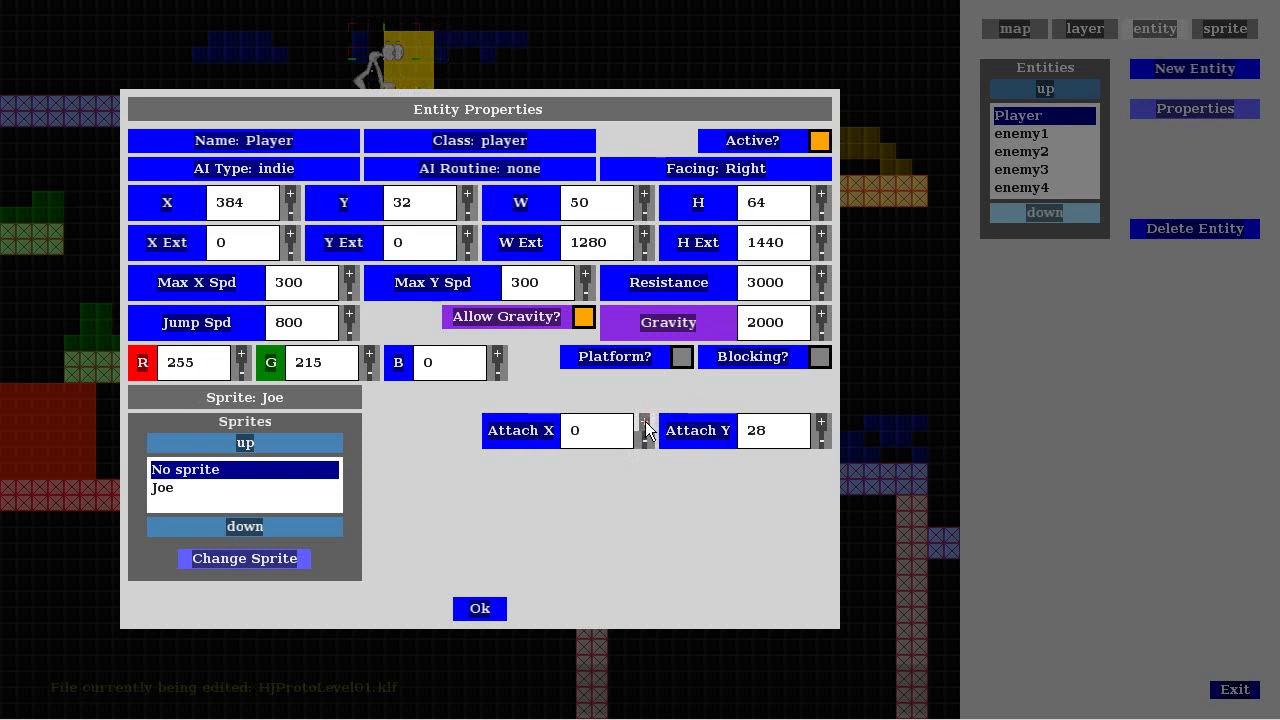
# Step: Raise the Player sprite's Attach X value to 49
pyautogui.click(645, 423)
pyautogui.click(645, 423)
pyautogui.click(645, 423)
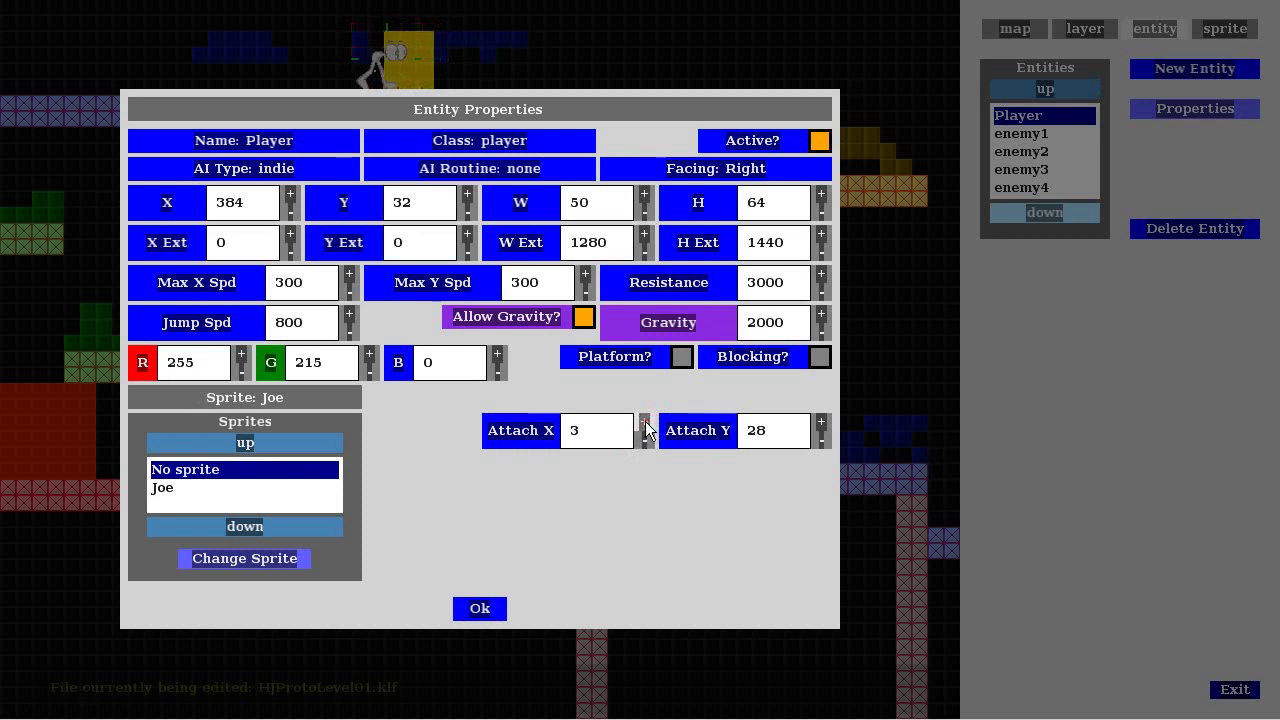
pyautogui.click(645, 423)
pyautogui.click(645, 423)
pyautogui.click(645, 423)
pyautogui.click(645, 423)
pyautogui.click(645, 423)
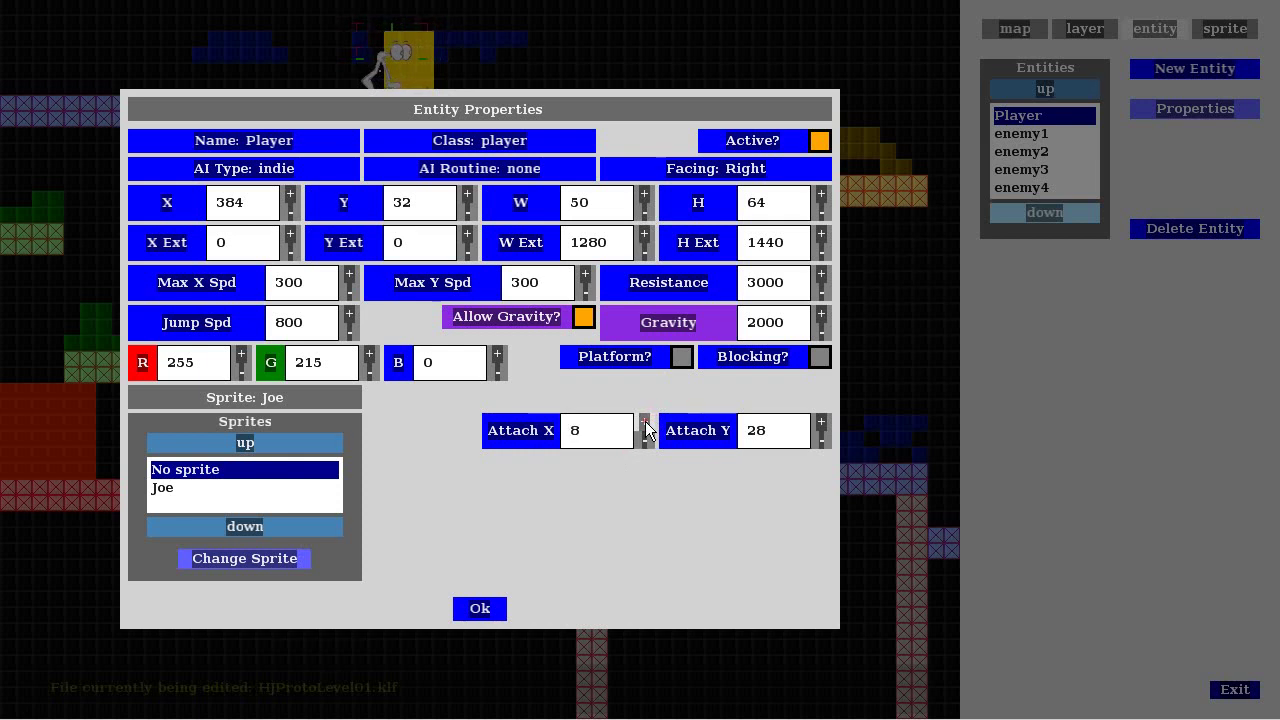
pyautogui.click(645, 423)
pyautogui.click(645, 423)
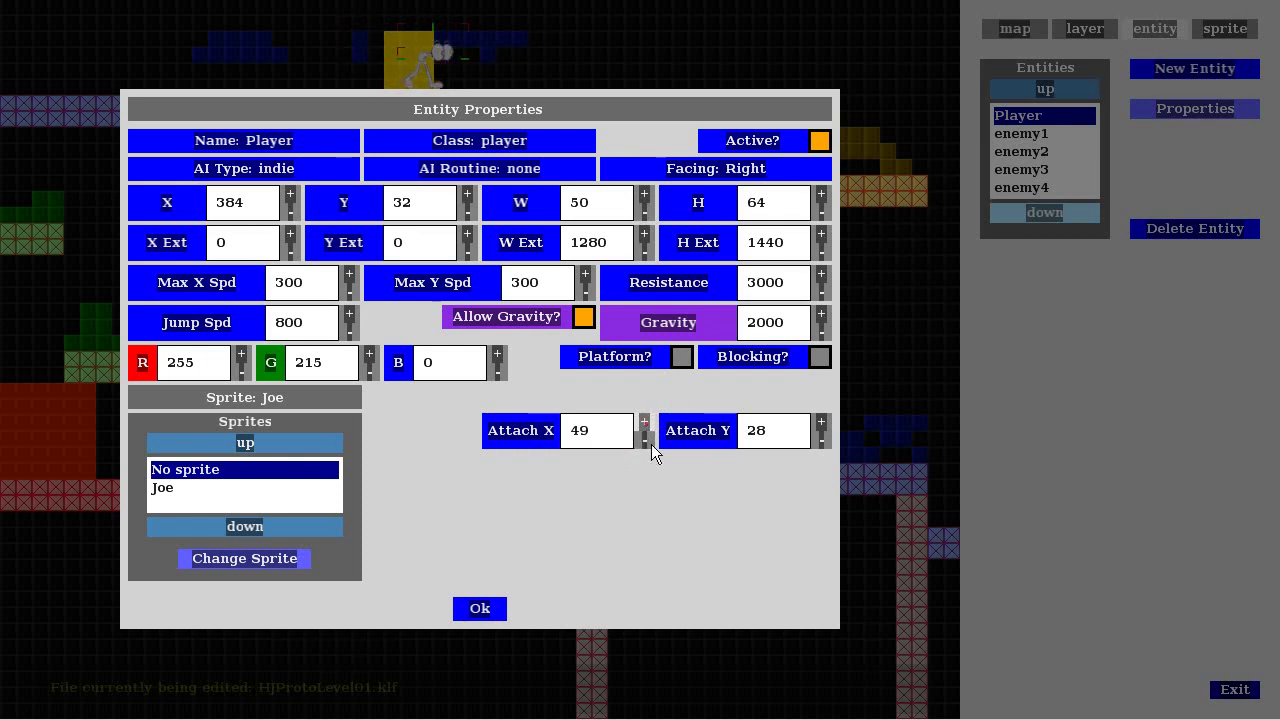
# Step: Set the Player sprite's Attach X to 29 and close the entity properties
pyautogui.click(653, 447)
pyautogui.click(653, 447)
pyautogui.click(653, 447)
pyautogui.click(653, 447)
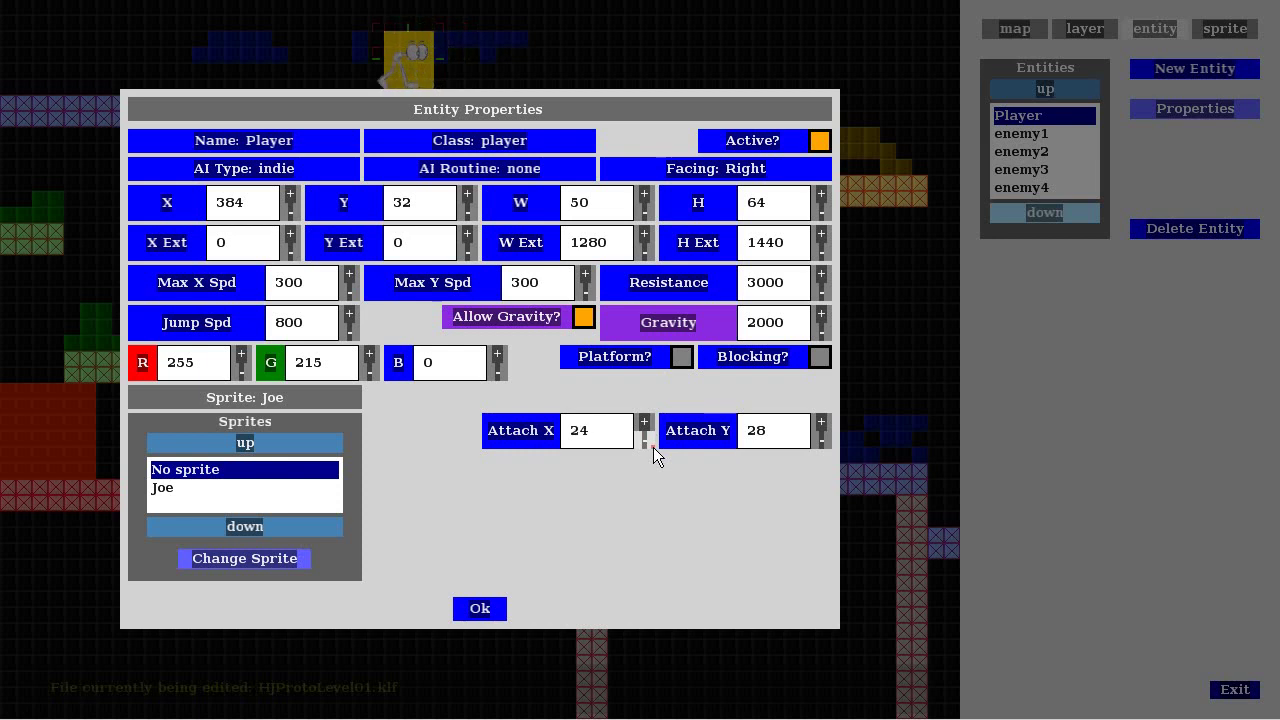
pyautogui.click(653, 447)
pyautogui.click(653, 447)
pyautogui.click(645, 423)
pyautogui.click(645, 423)
pyautogui.click(645, 423)
pyautogui.click(645, 423)
pyautogui.click(645, 423)
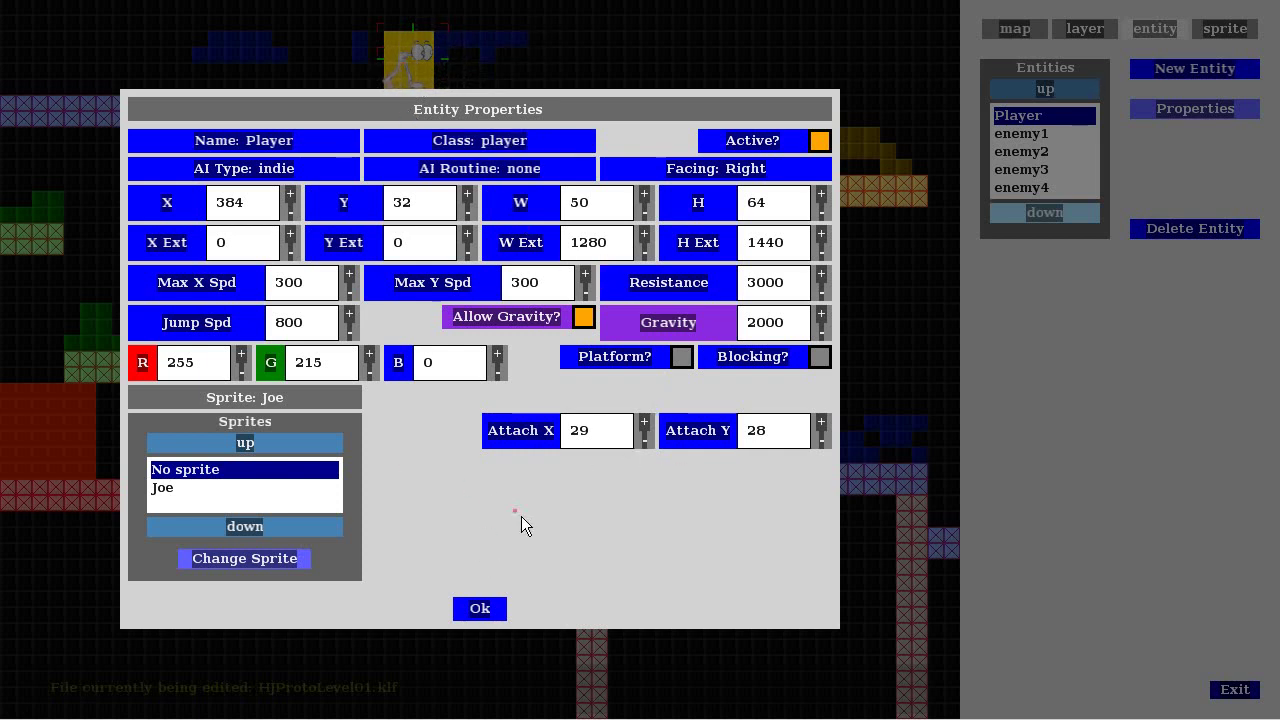
pyautogui.click(480, 609)
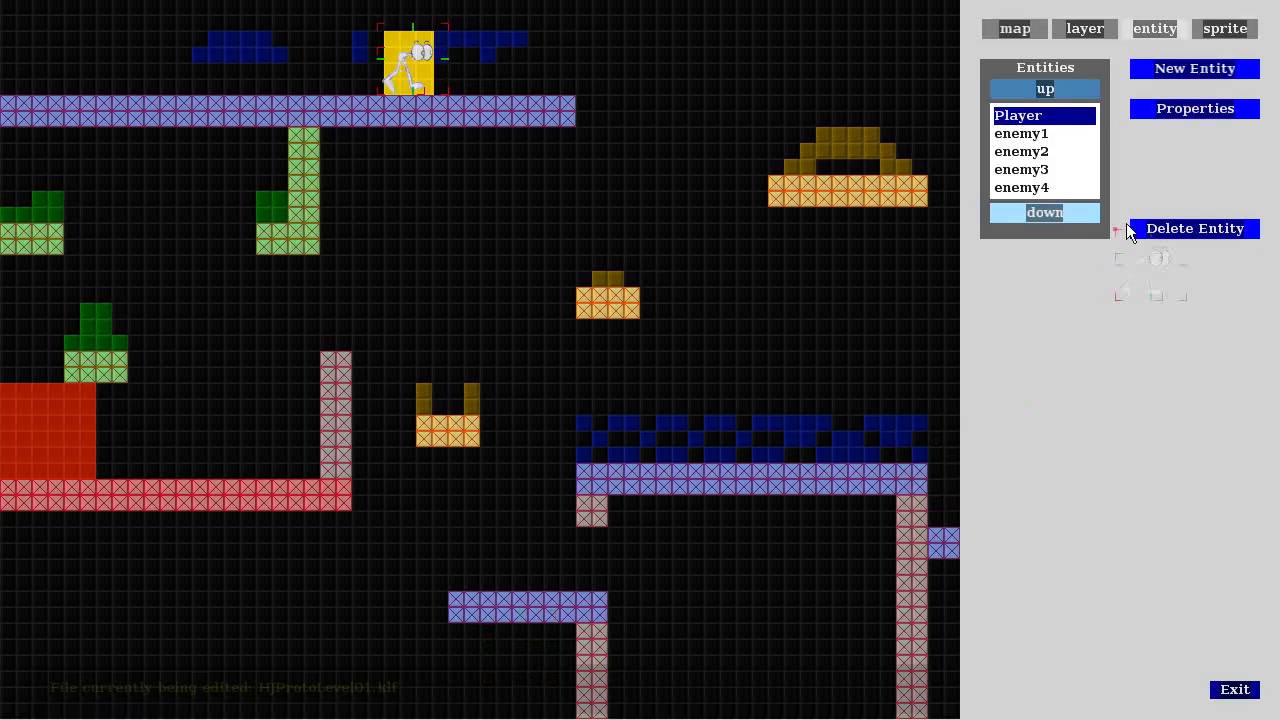
# Step: Review the frame, anchor and sprite sheet settings of the JoeWalkRight animation element
pyautogui.click(1228, 30)
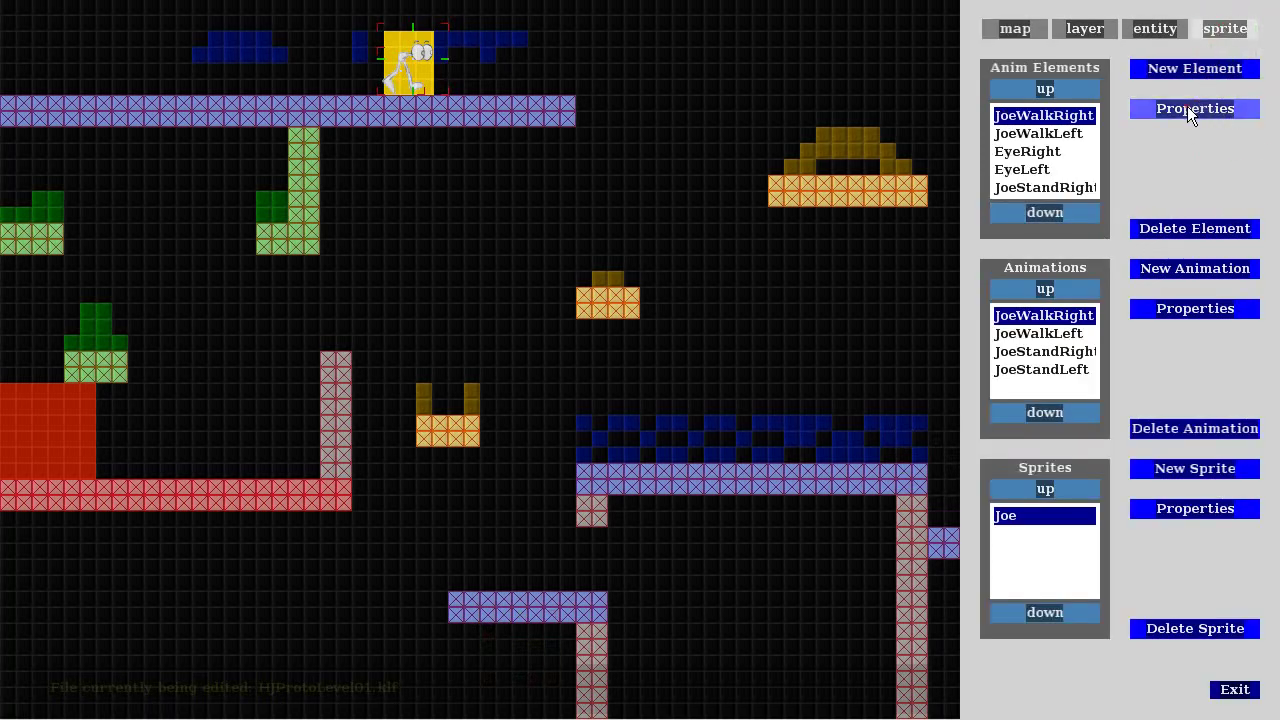
pyautogui.click(1189, 109)
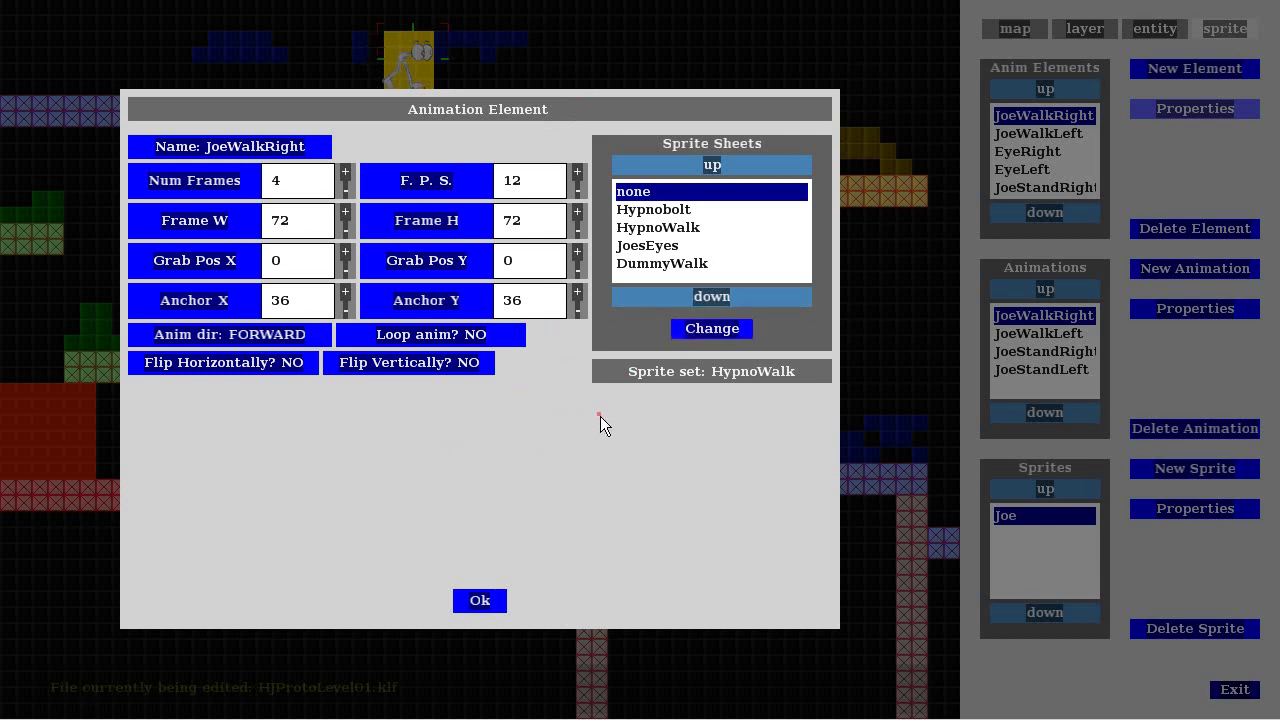
pyautogui.click(490, 599)
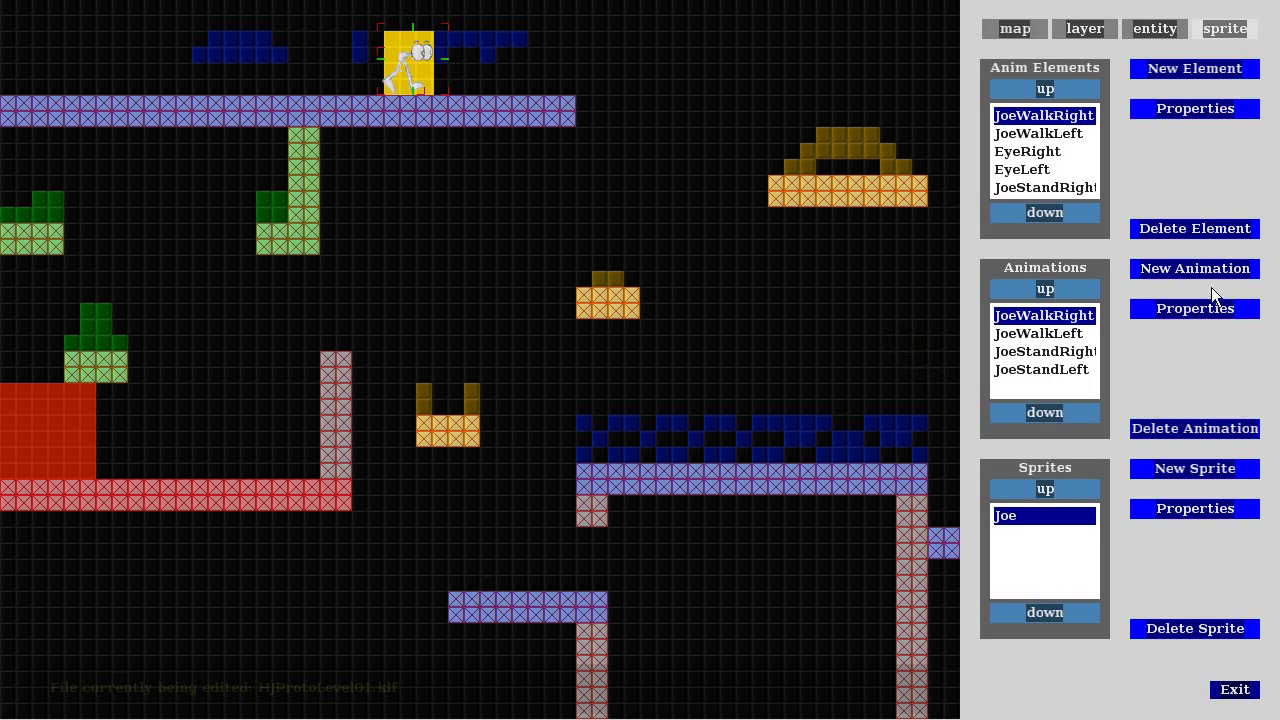
# Step: Examine which elements make up the JoeWalkRight animation
pyautogui.click(1196, 308)
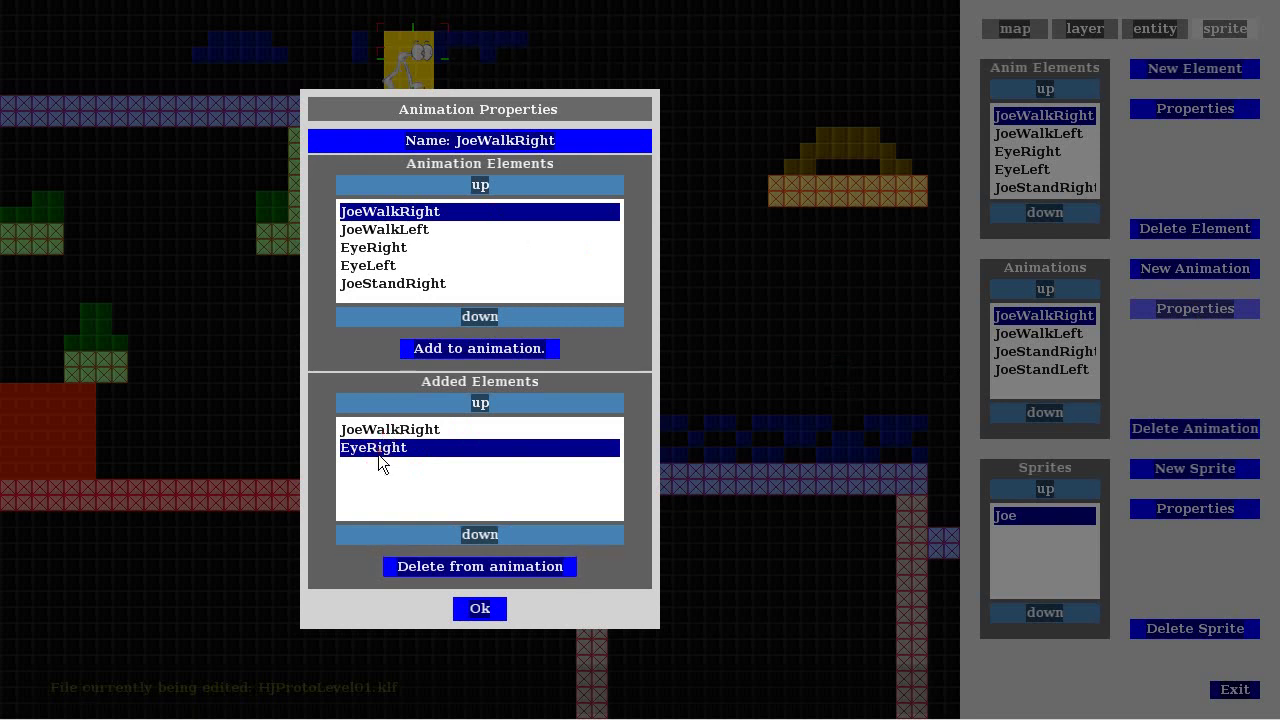
pyautogui.click(393, 286)
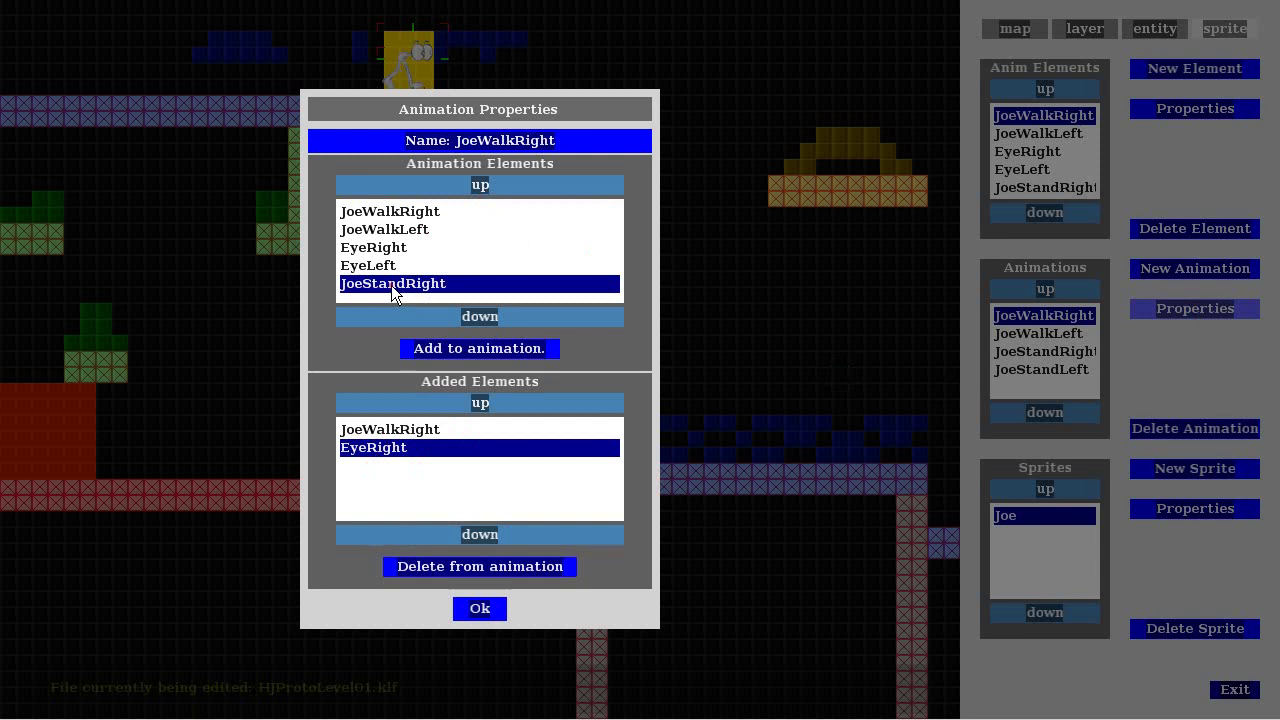
pyautogui.click(480, 608)
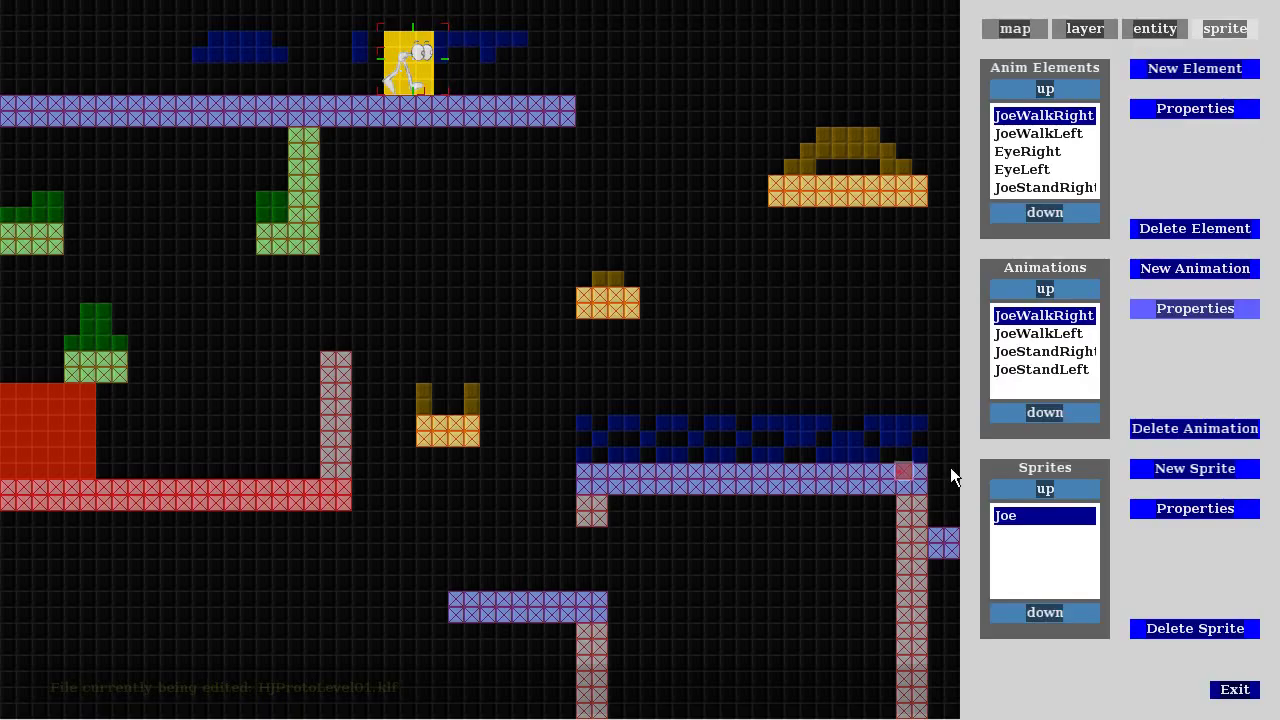
# Step: Examine which elements make up the JoeStandRight animation
pyautogui.click(1053, 356)
pyautogui.click(1196, 308)
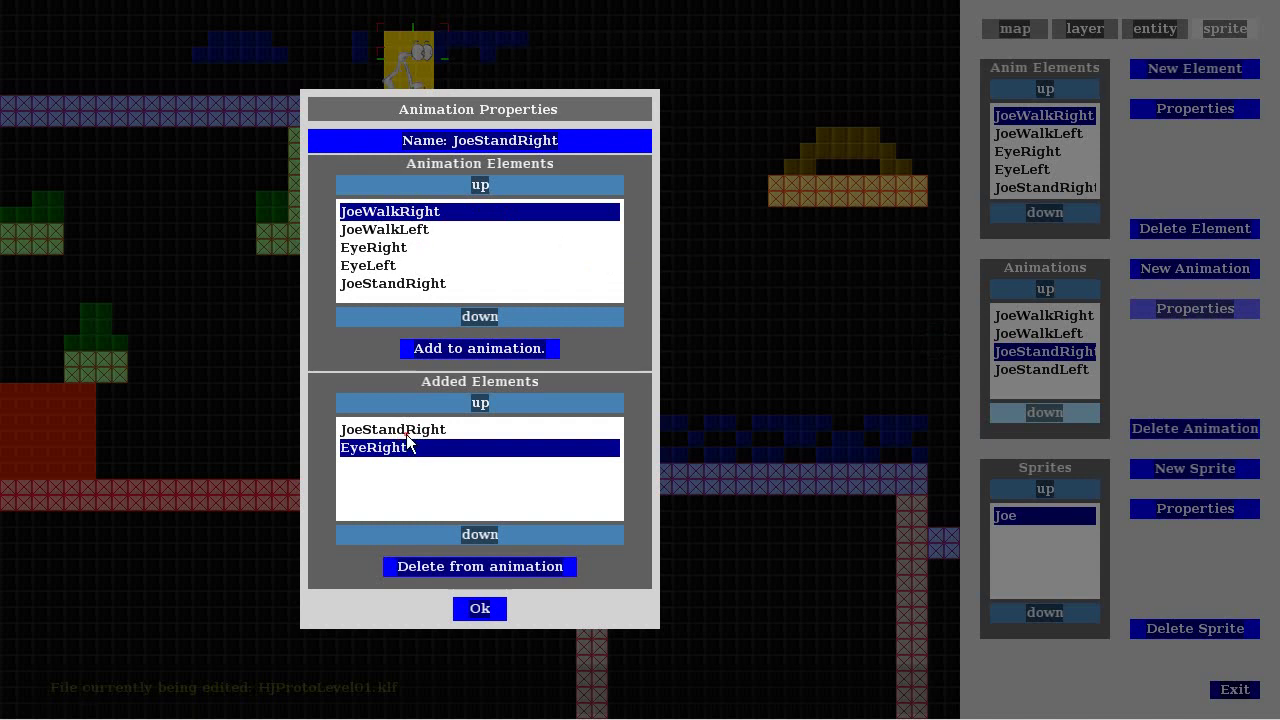
pyautogui.click(480, 608)
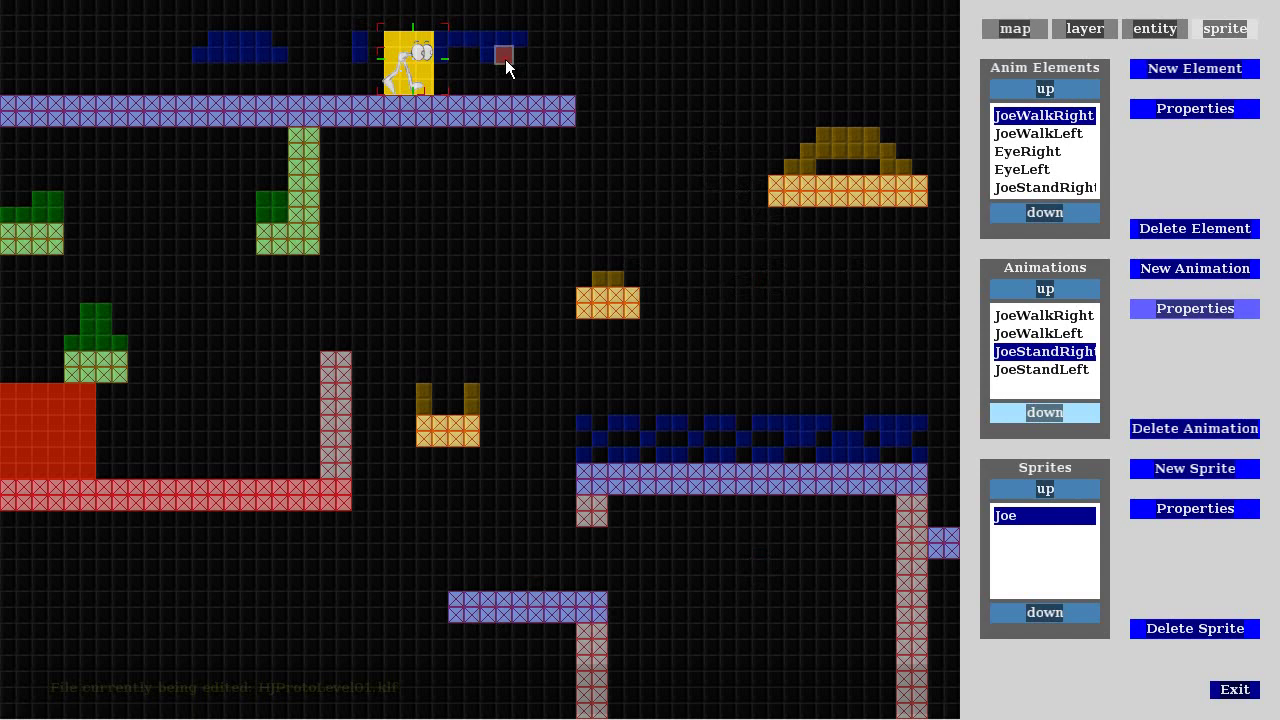
pyautogui.moveTo(505, 59); pyautogui.dragTo(418, 44)
pyautogui.moveTo(406, 55)
pyautogui.mouseDown()
pyautogui.moveTo(467, 81)
pyautogui.moveTo(435, 82)
pyautogui.moveTo(380, 42)
pyautogui.moveTo(412, 80)
pyautogui.moveTo(386, 68)
pyautogui.mouseUp()
pyautogui.moveTo(448, 49); pyautogui.dragTo(377, 57)
# Step: Switch the level to play mode and test walking the Player in both directions along the upper blue platform
pyautogui.press('Tab')
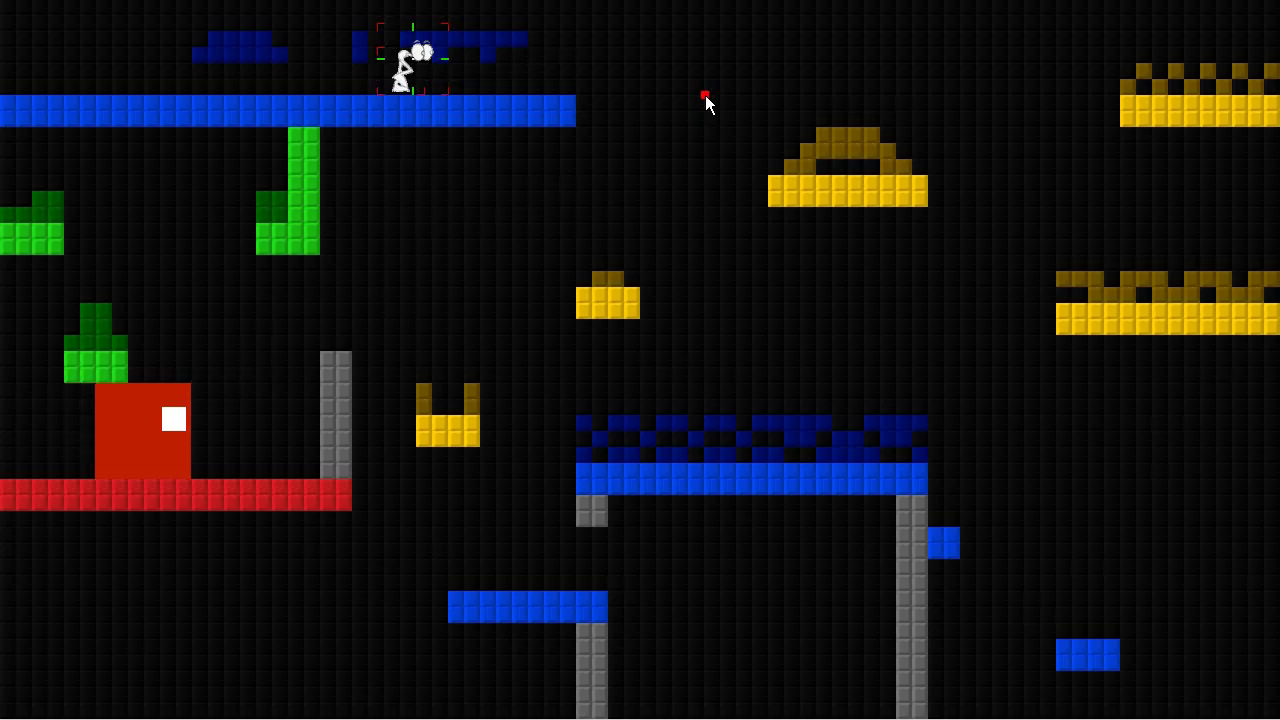
pyautogui.press('Right')
pyautogui.press('Left')
pyautogui.press('Left')
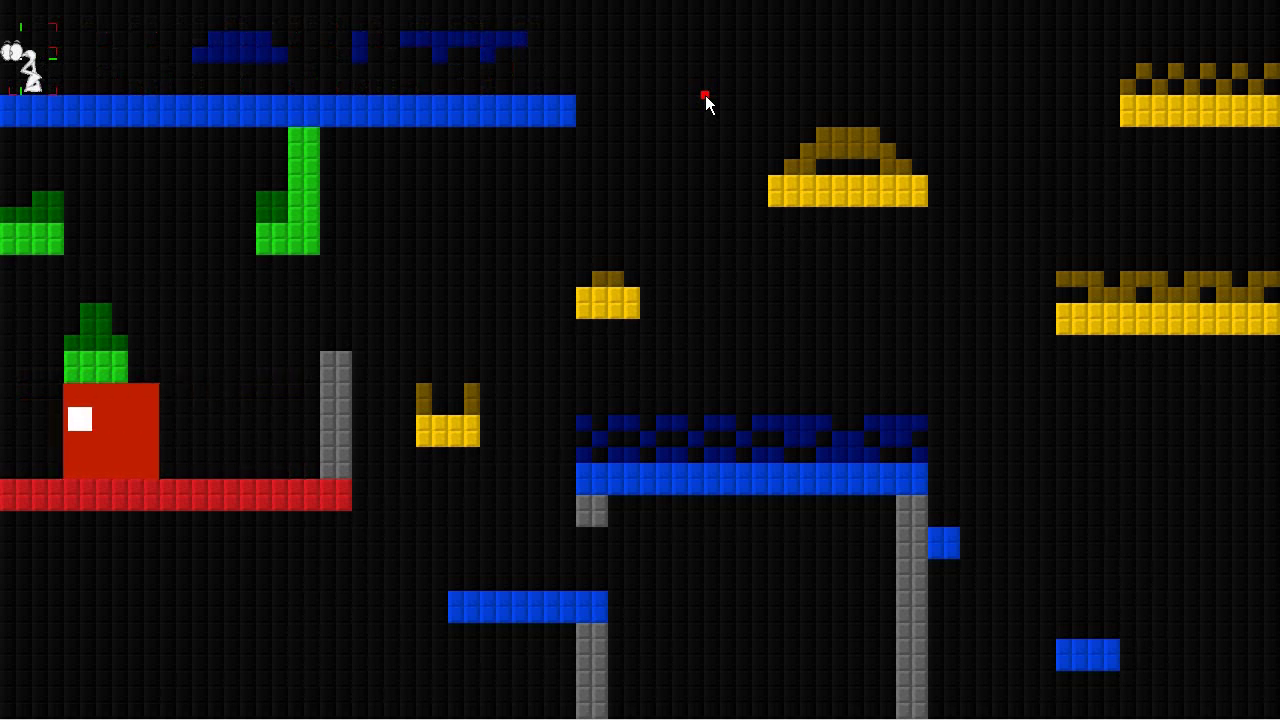
pyautogui.press('Right')
pyautogui.press('Right')
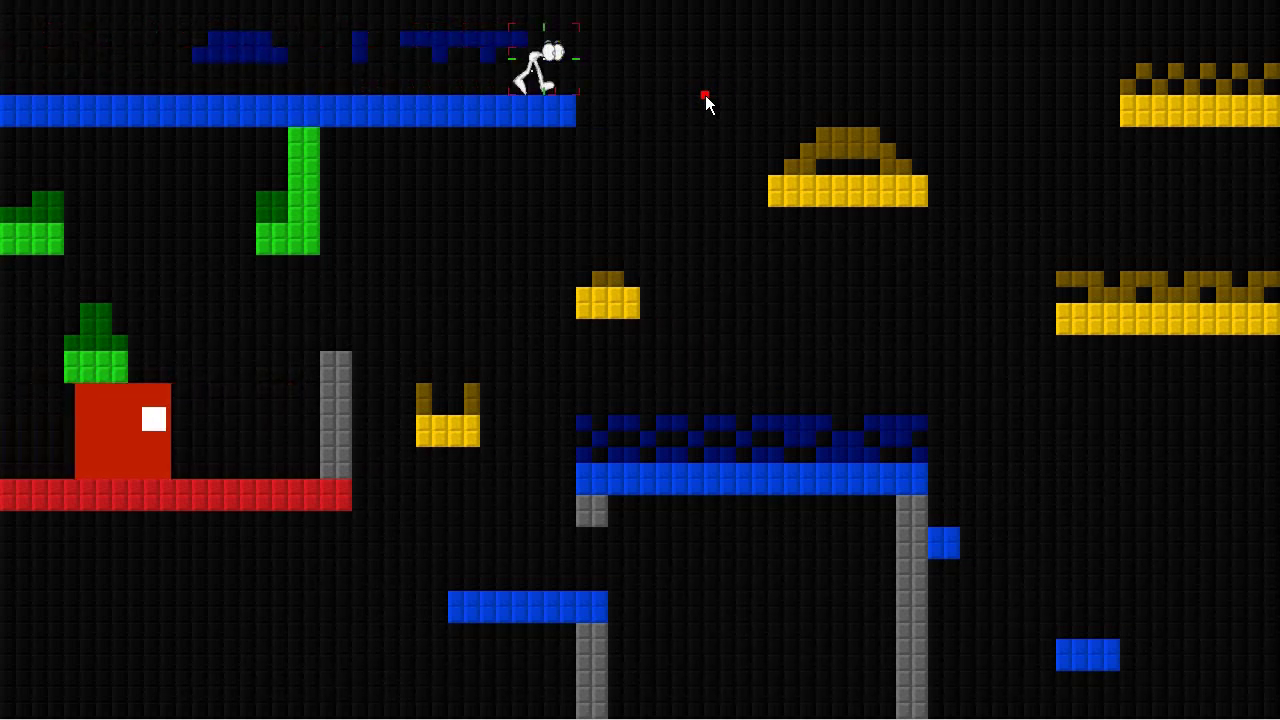
# Step: Test jumping the Player from the upper blue platform across the yellow platforms, and drop down toward the small blue ledge
pyautogui.press('Right')
pyautogui.press('Up')
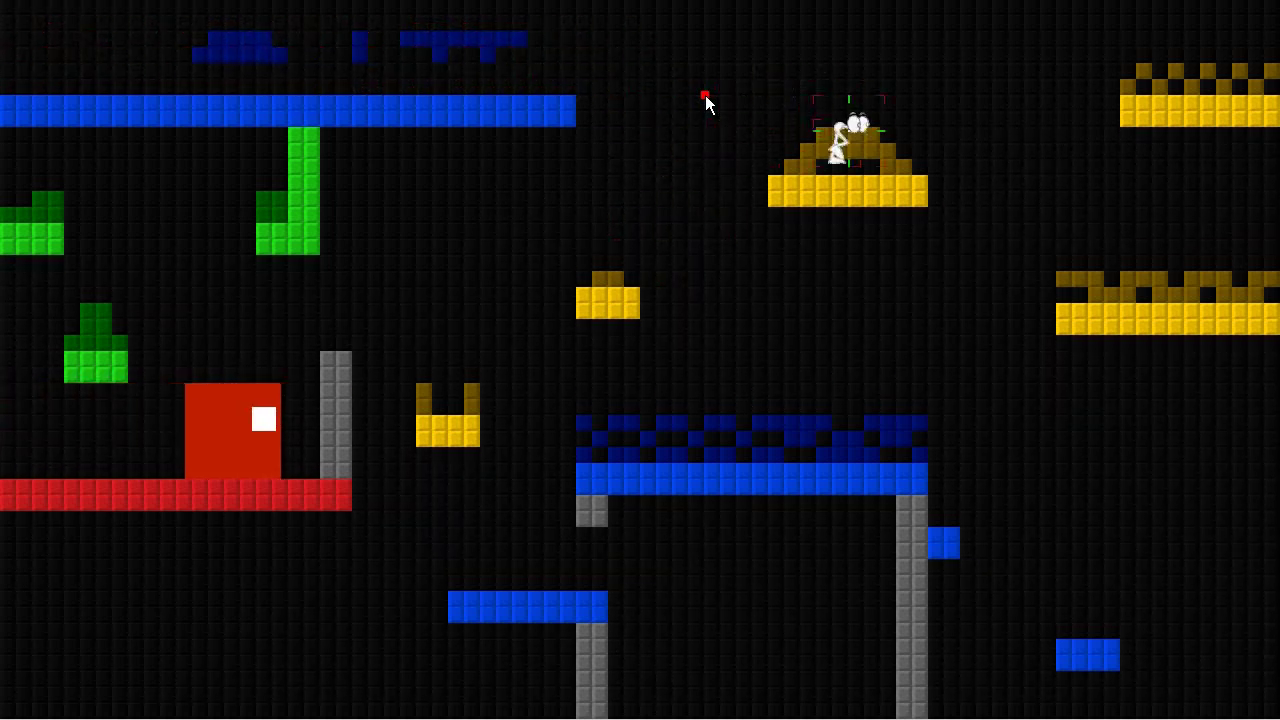
pyautogui.press('Up')
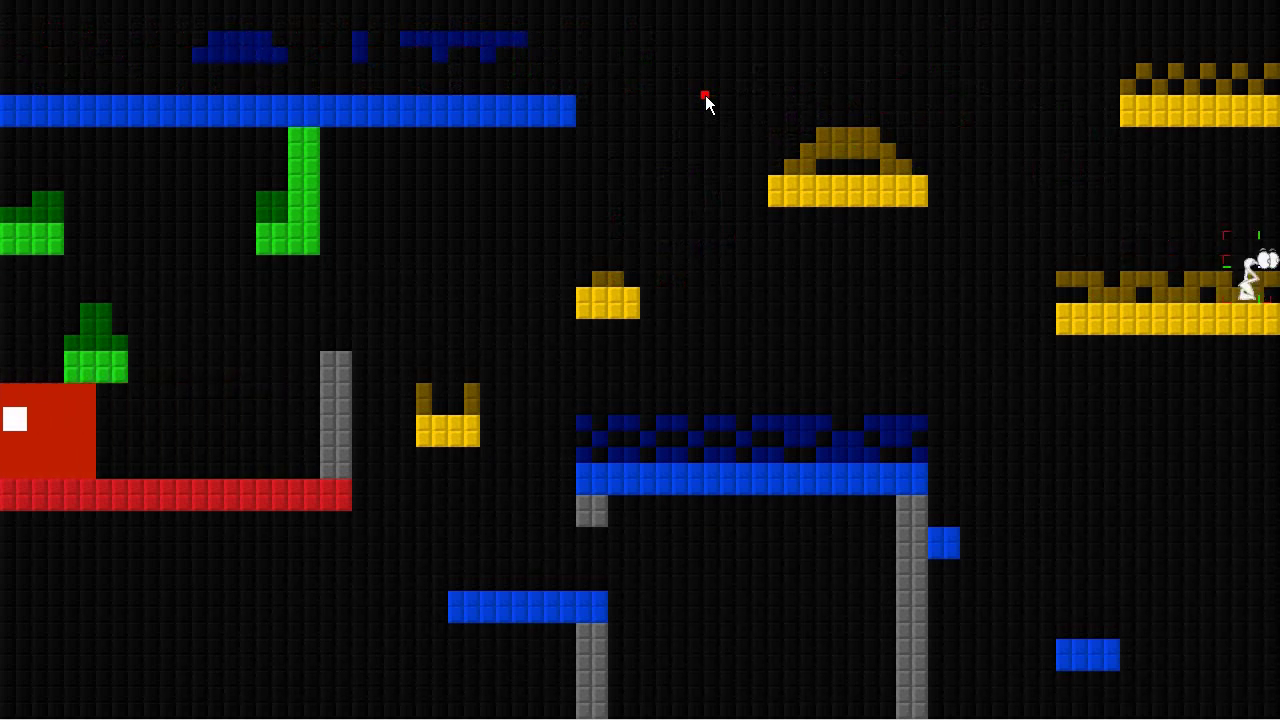
pyautogui.press('Left')
pyautogui.press('Up')
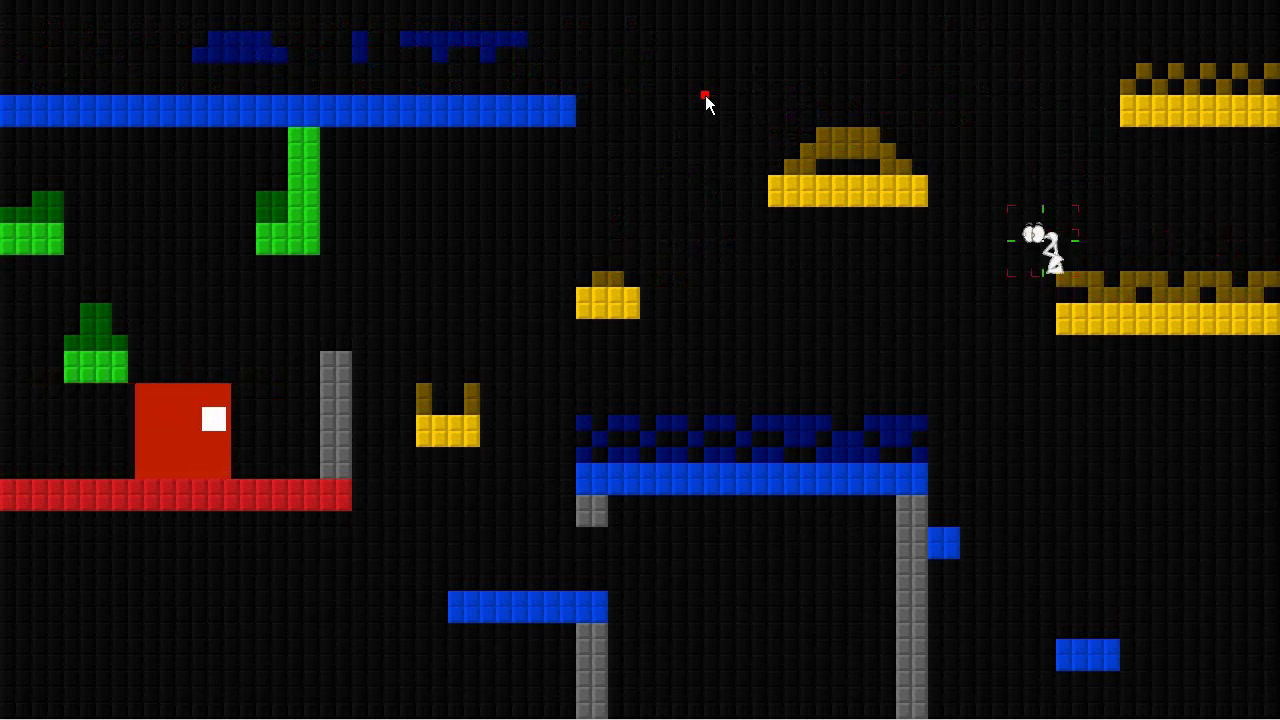
pyautogui.press('Right')
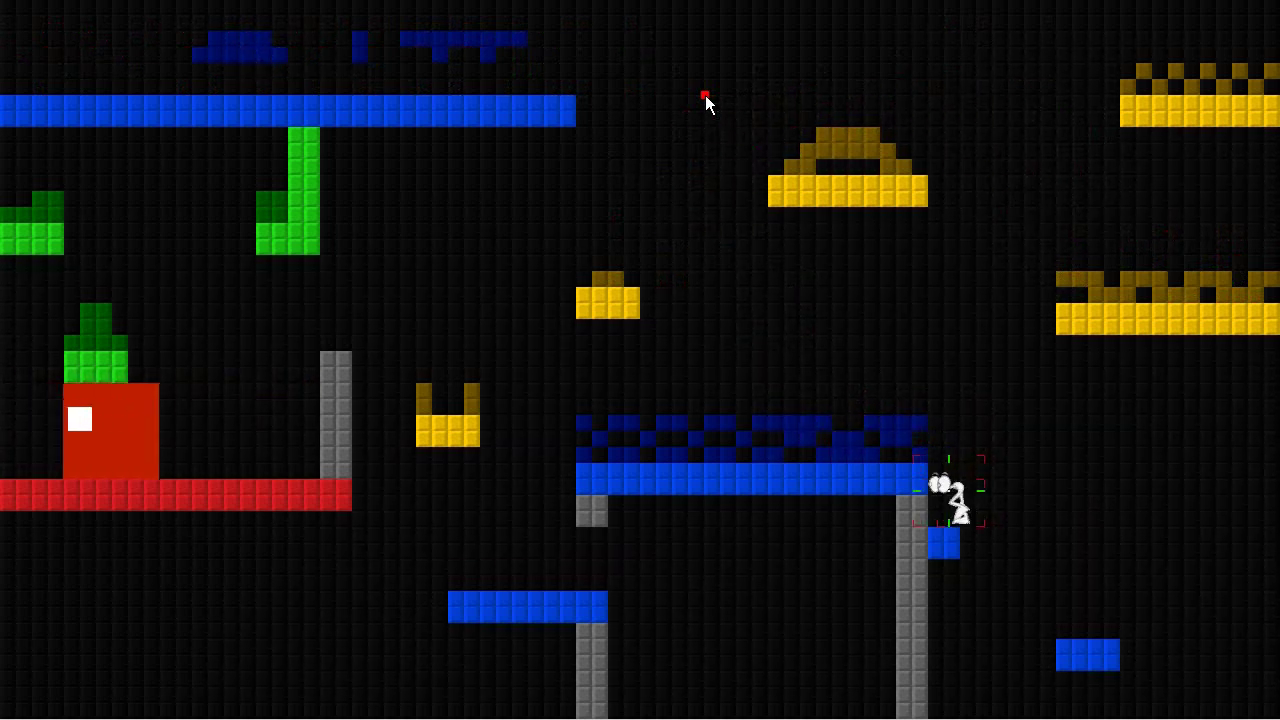
# Step: Test jumping the Player from the small blue ledge onto the wide blue platform and back down to the ledge
pyautogui.press('Up')
pyautogui.press('Left')
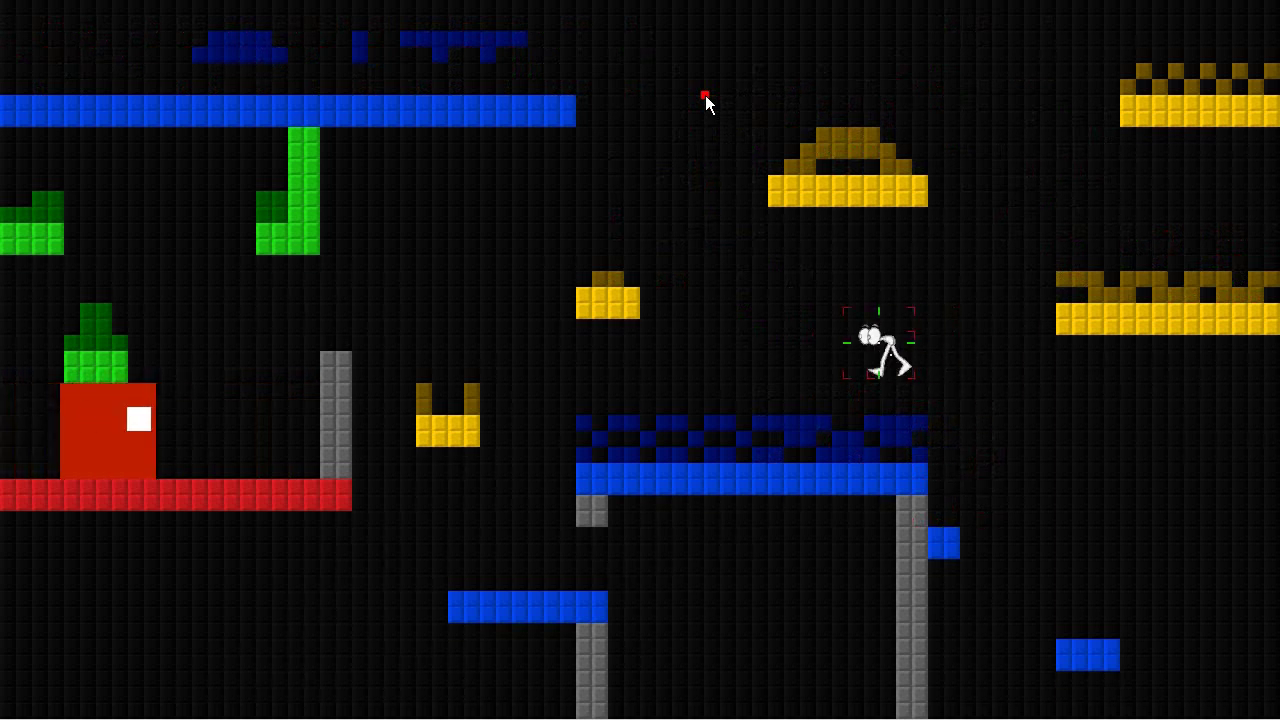
pyautogui.press('Right')
pyautogui.press('Left')
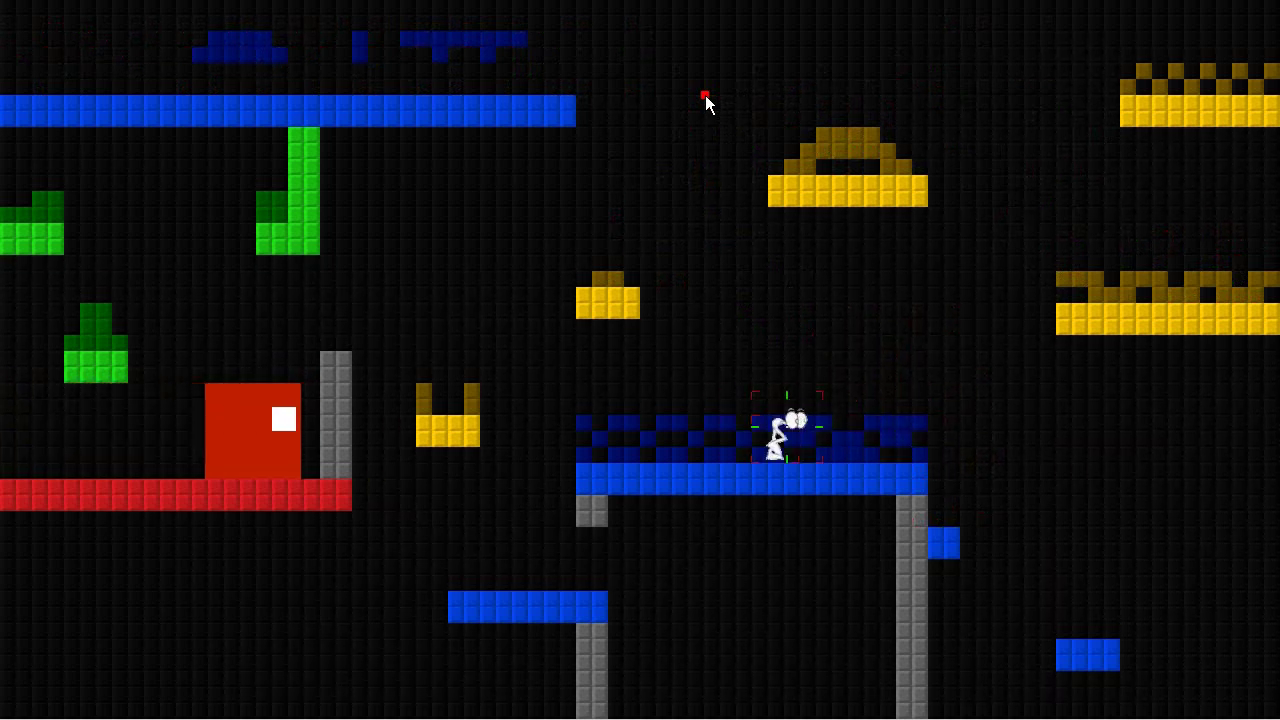
pyautogui.press('Right')
pyautogui.press('Up')
pyautogui.press('Left')
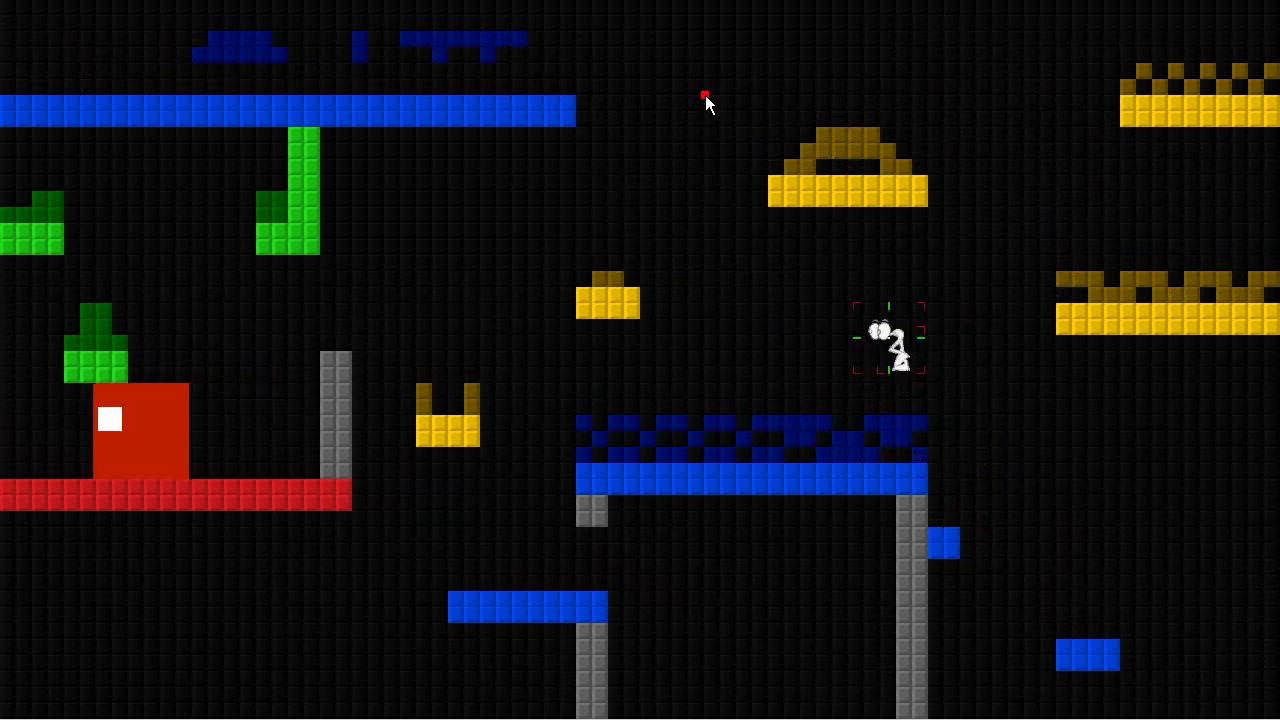
pyautogui.press('Right')
pyautogui.press('Left')
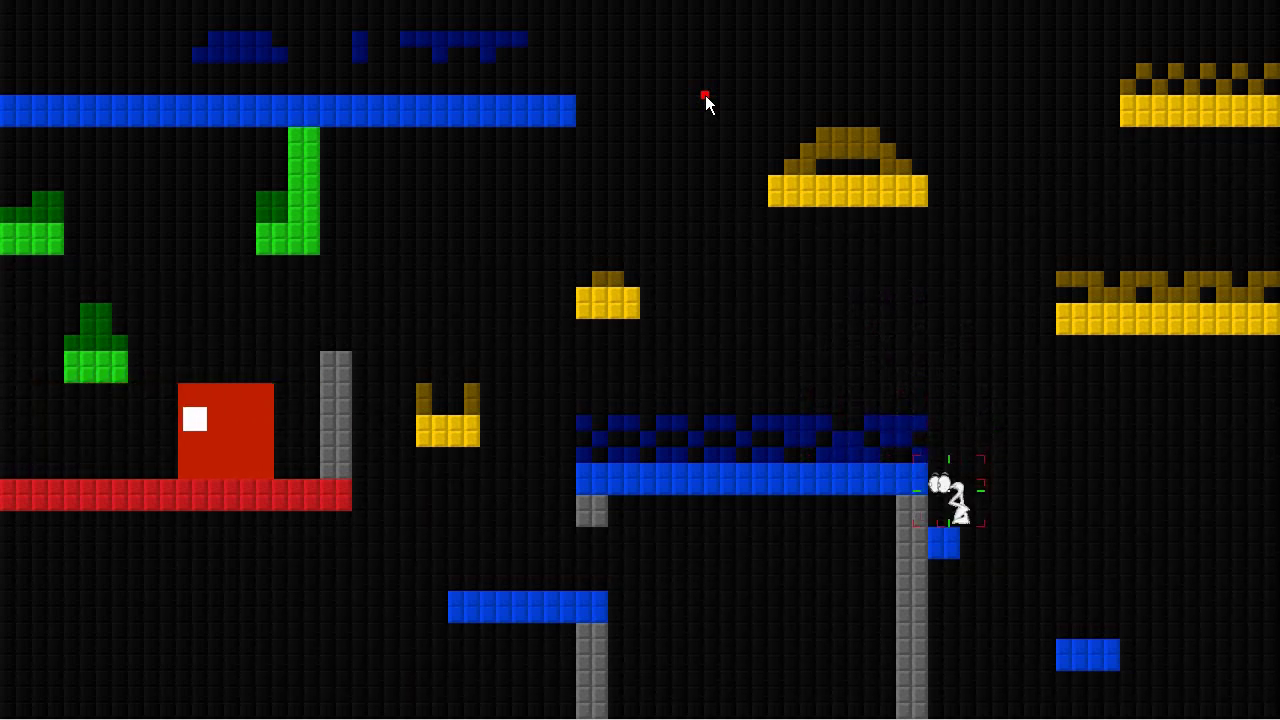
# Step: Test jumping the Player from the small blue ledge over the wide blue platform toward the small yellow platforms, and drop past the lower blue platform
pyautogui.press('Up')
pyautogui.press('Left')
pyautogui.press('Right')
pyautogui.press('Up')
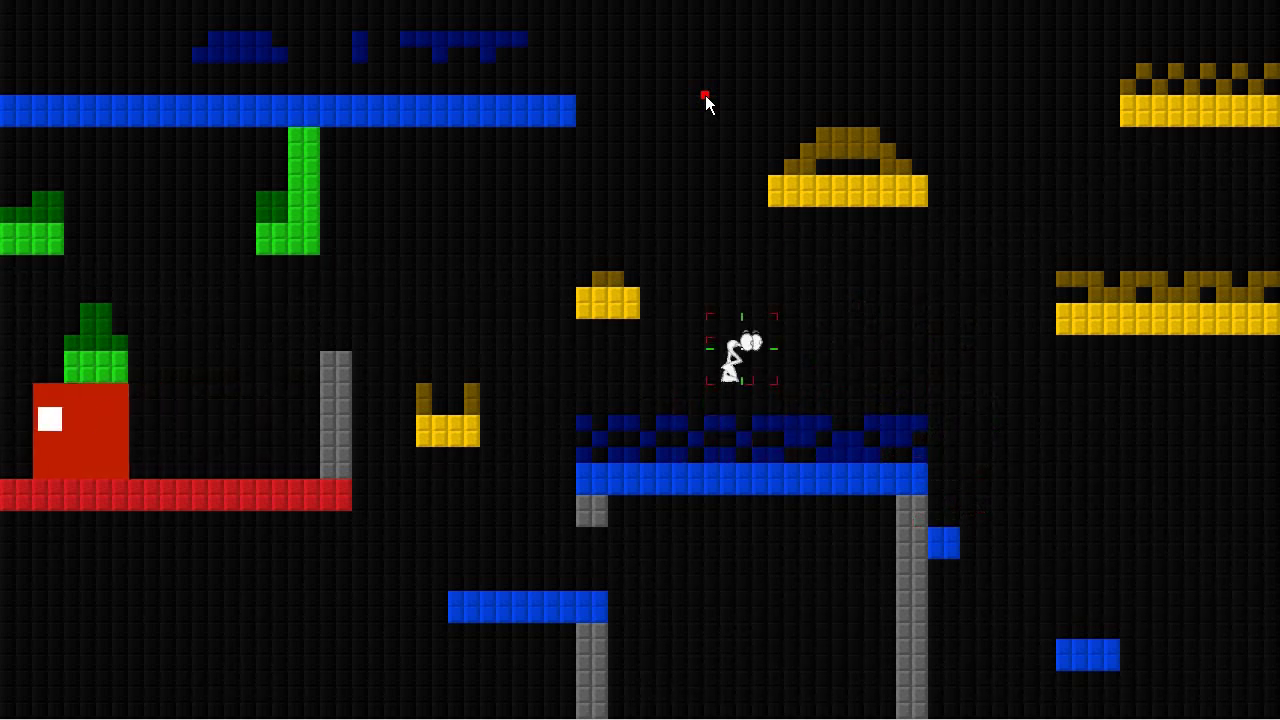
pyautogui.press('Left')
pyautogui.press('Up')
pyautogui.press('Right')
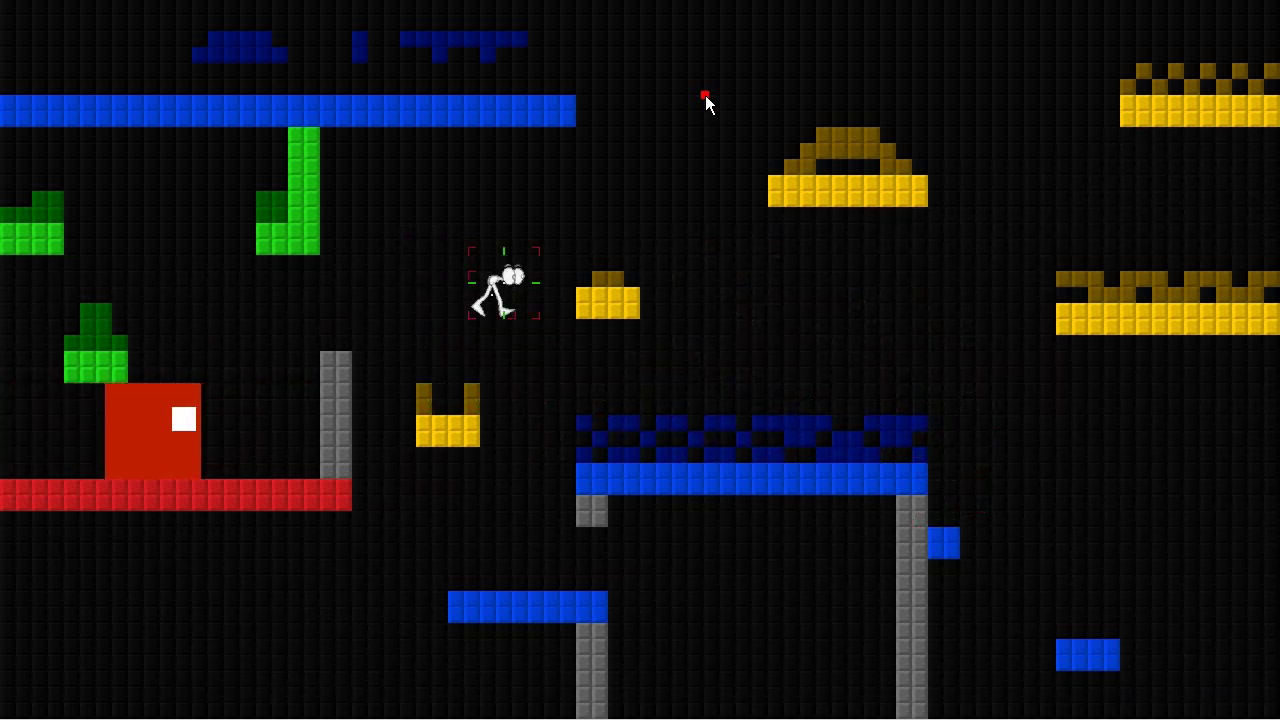
pyautogui.press('Left')
pyautogui.press('Up')
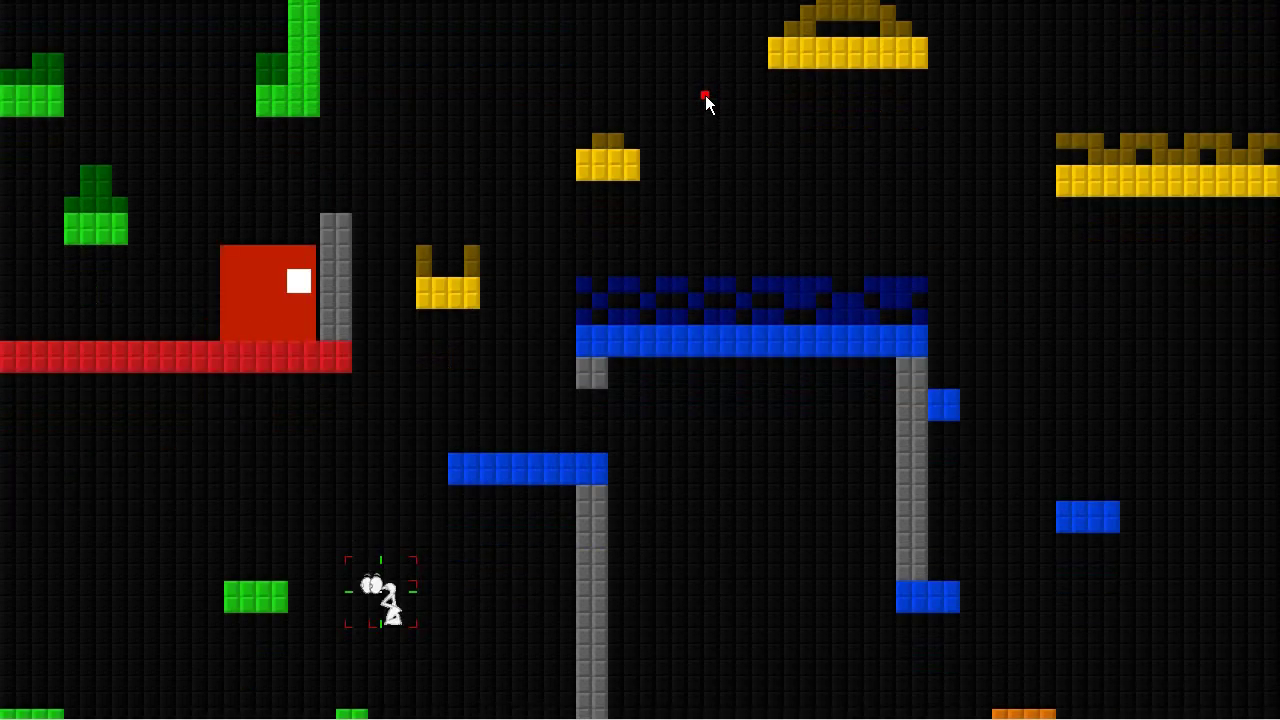
# Step: Test landing the Player on the red floor below and walking in both directions beneath the green ledge by the gray wall
pyautogui.press('Right')
pyautogui.press('Right')
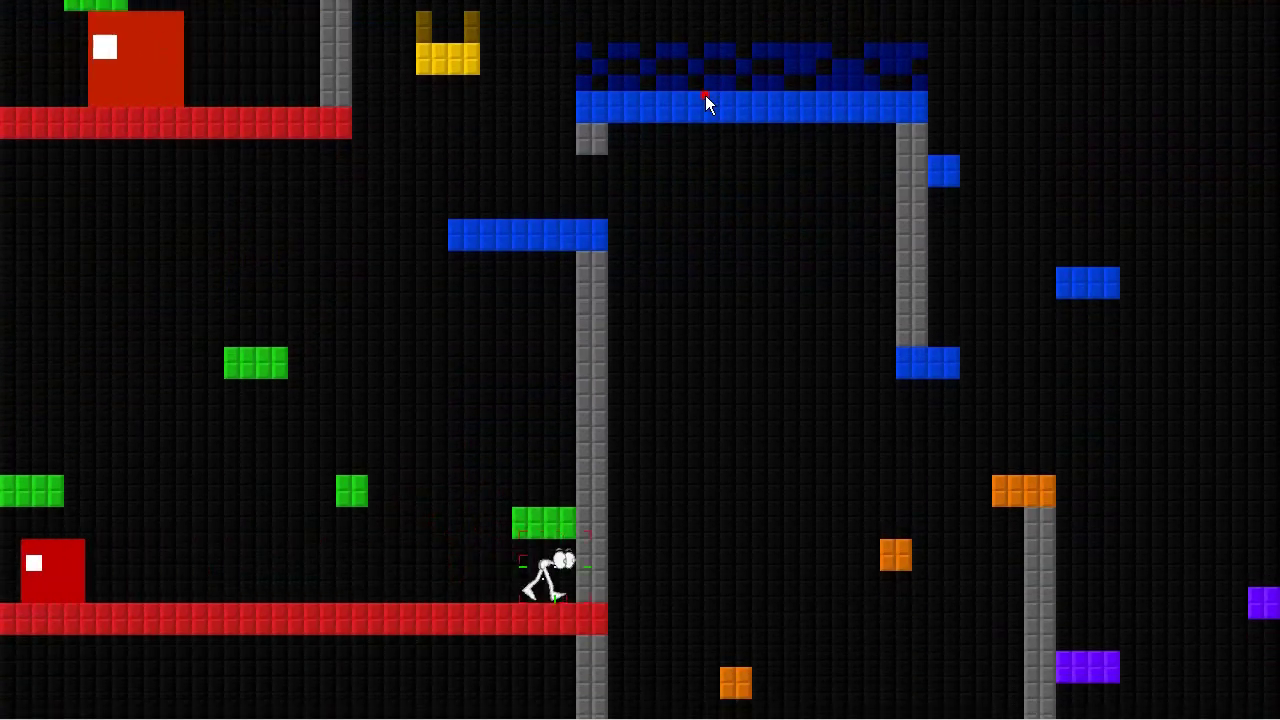
pyautogui.press('Left')
pyautogui.press('Right')
pyautogui.press('Left')
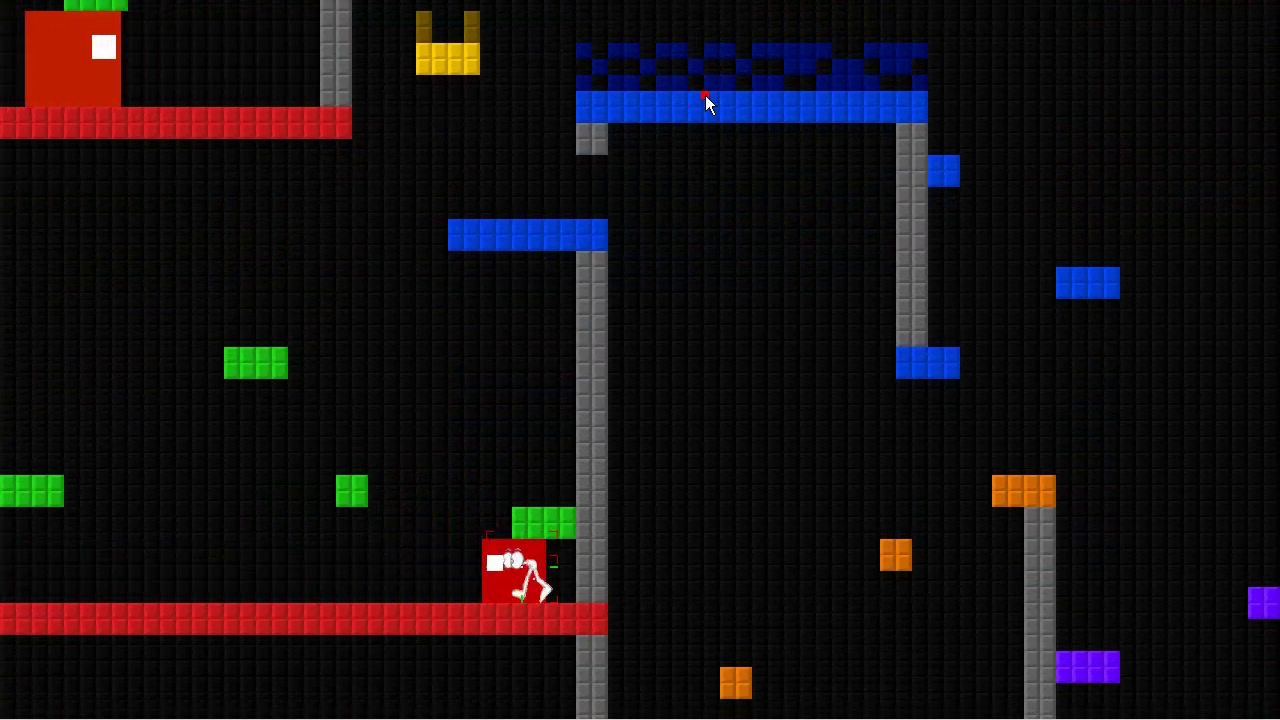
# Step: Test jumping the Player from the red floor up across the small green platforms, away from the gray wall
pyautogui.press('Up')
pyautogui.press('Right')
pyautogui.press('Left')
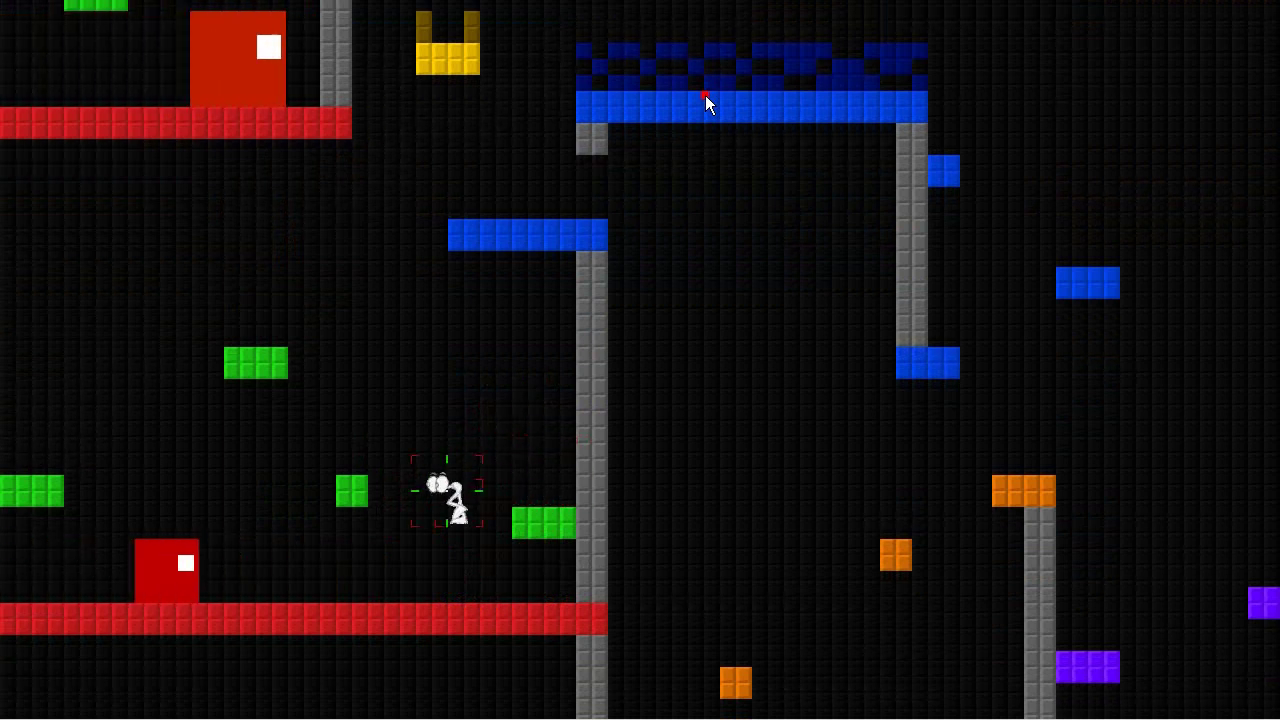
pyautogui.press('Right')
pyautogui.press('Up')
pyautogui.press('Left')
pyautogui.press('Up')
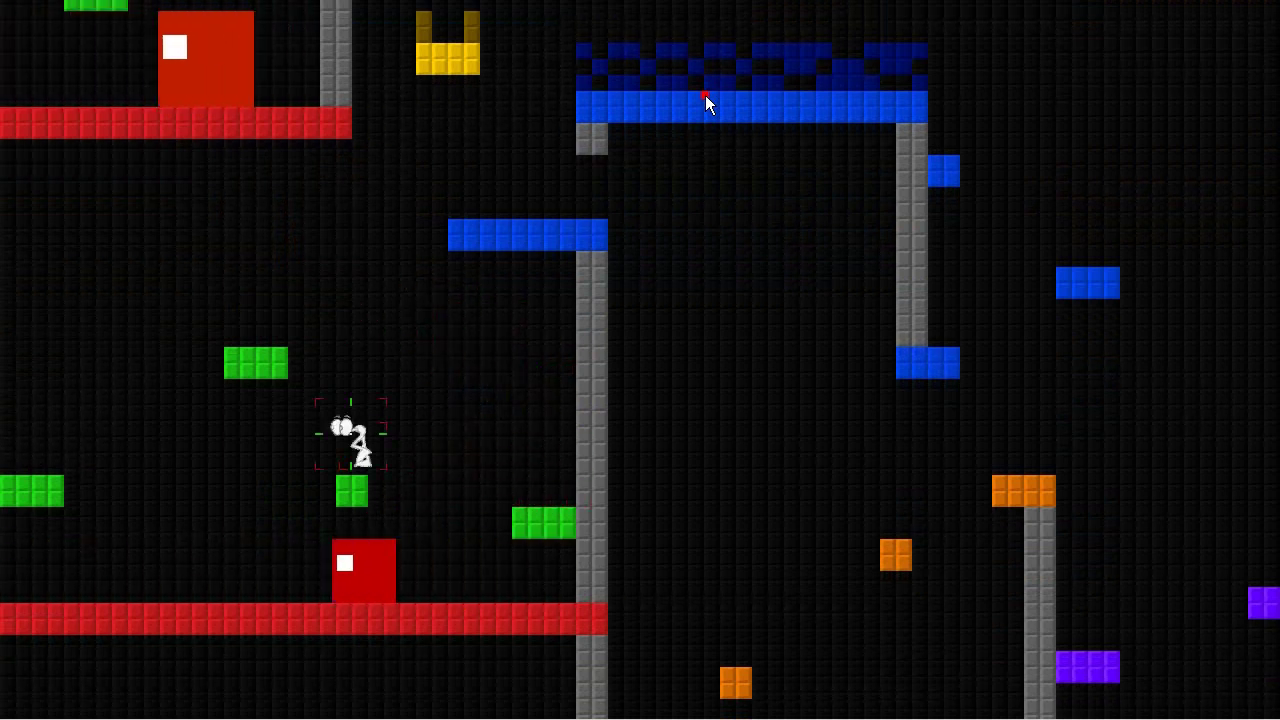
pyautogui.press('Up')
pyautogui.press('Up')
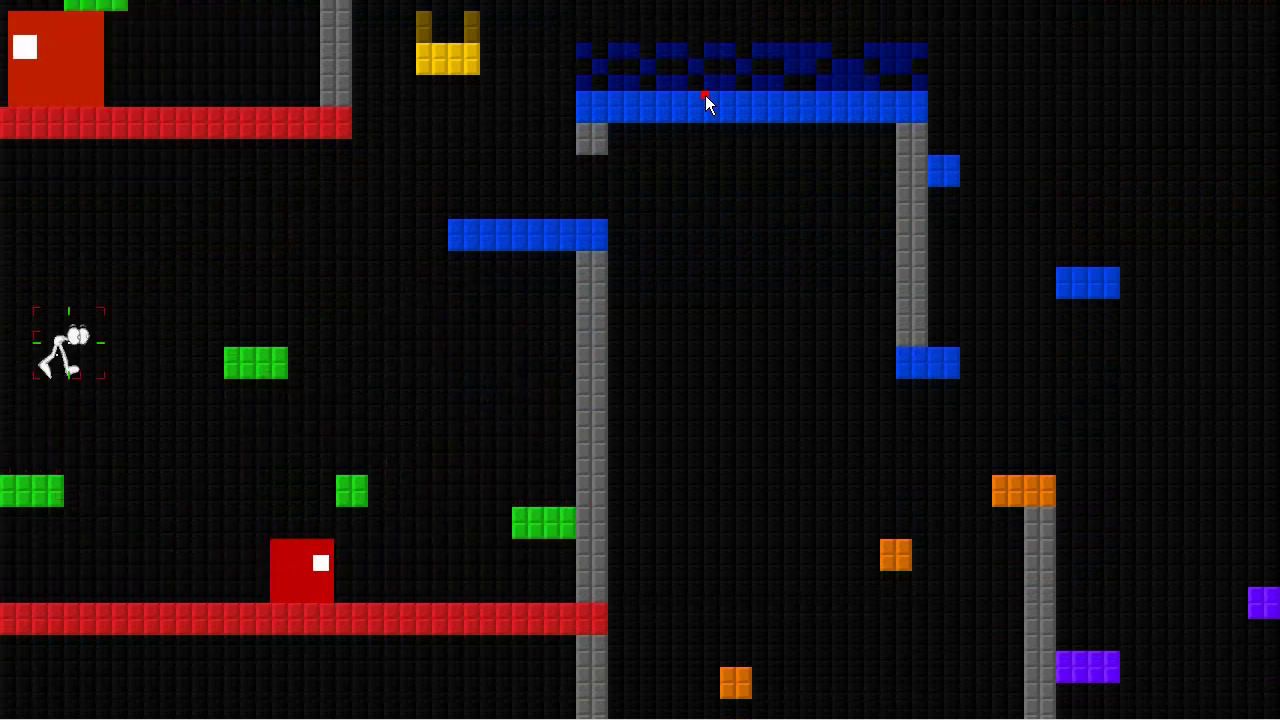
# Step: Test jumping the Player back and forth across the green platforms, and climb to the blue platform at the gray wall's gap
pyautogui.press('Right')
pyautogui.press('Up')
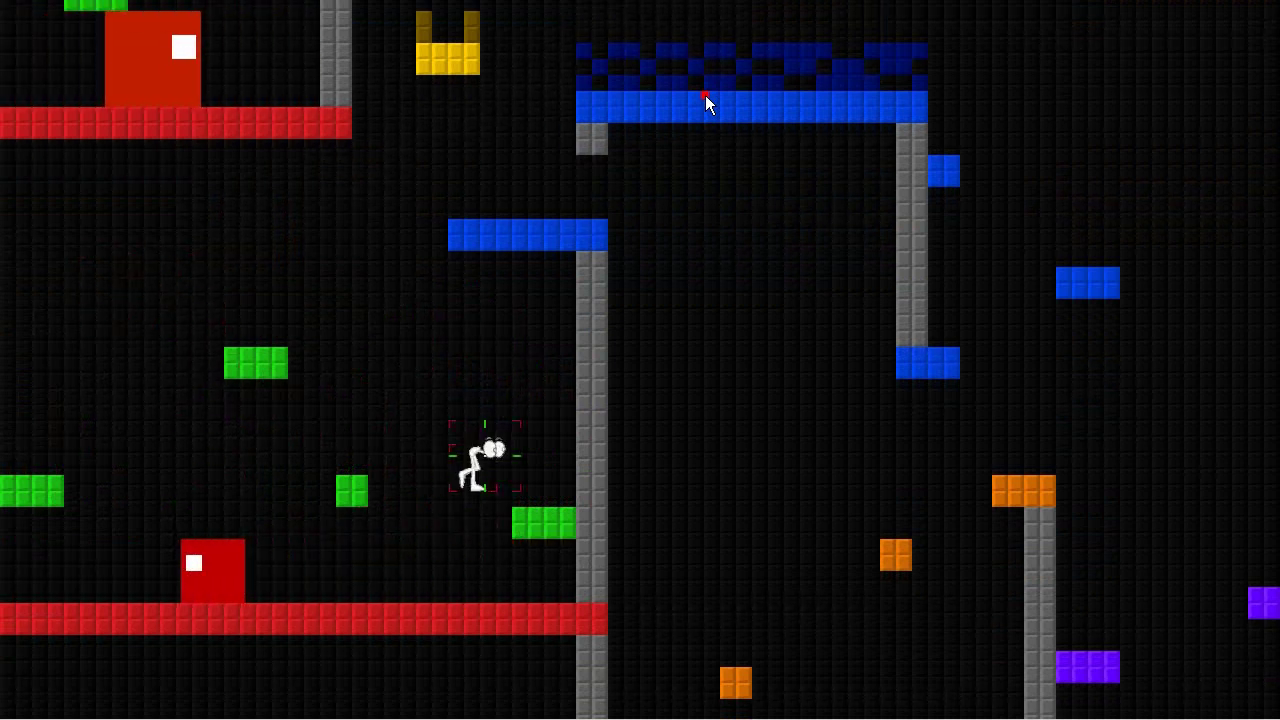
pyautogui.press('Left')
pyautogui.press('Up')
pyautogui.press('Up')
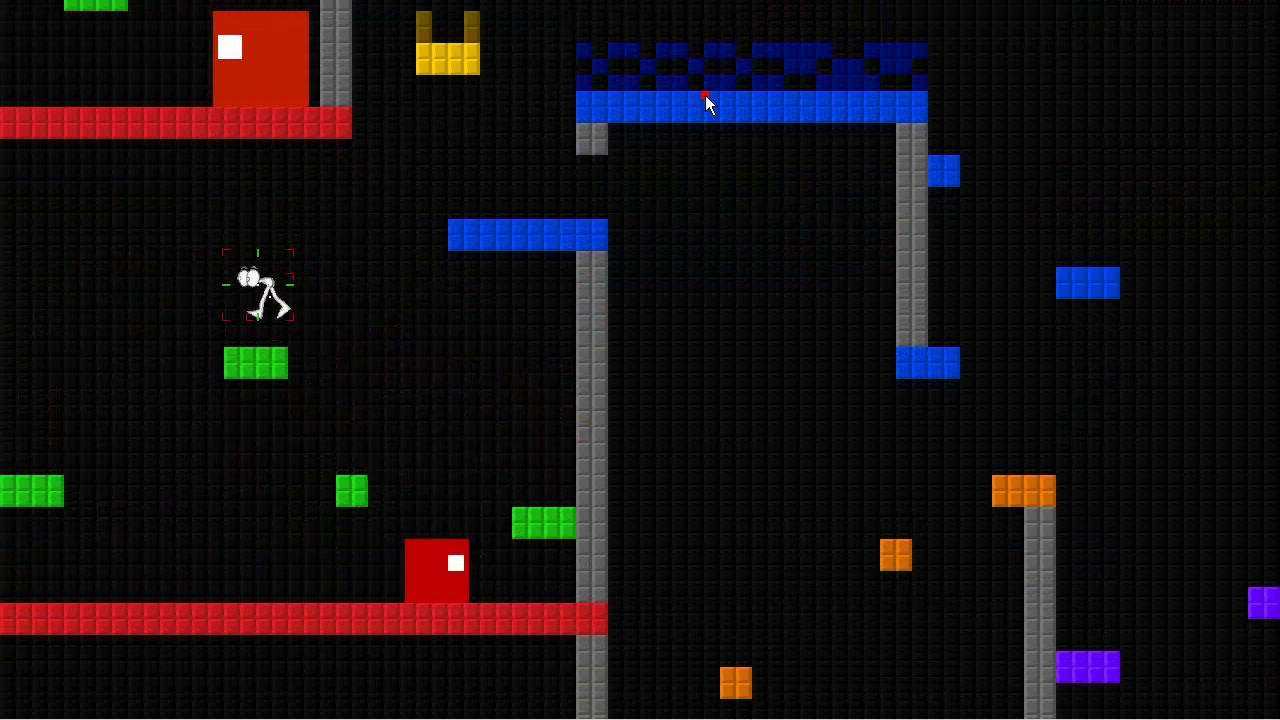
pyautogui.press('Right')
pyautogui.press('Up')
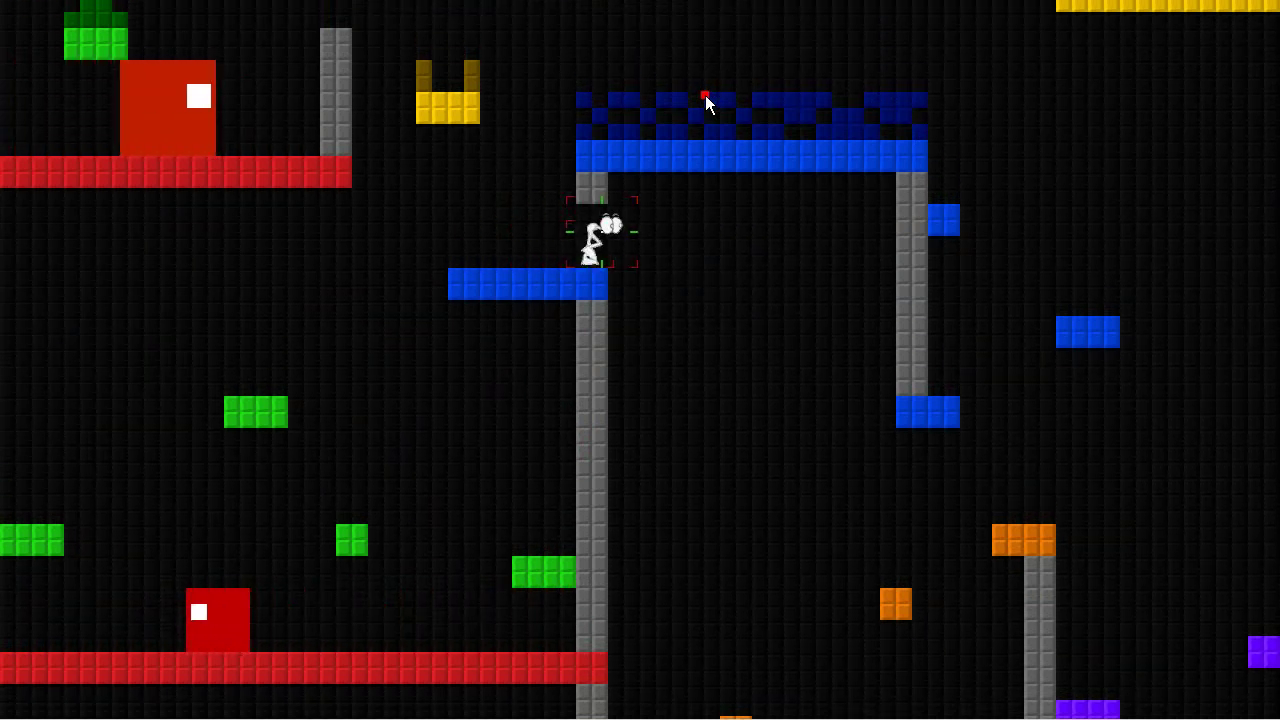
# Step: Drop the Player through the wall gap to the lowest enclosed red floor and test short jumps near the wide orange ledge
pyautogui.press('Right')
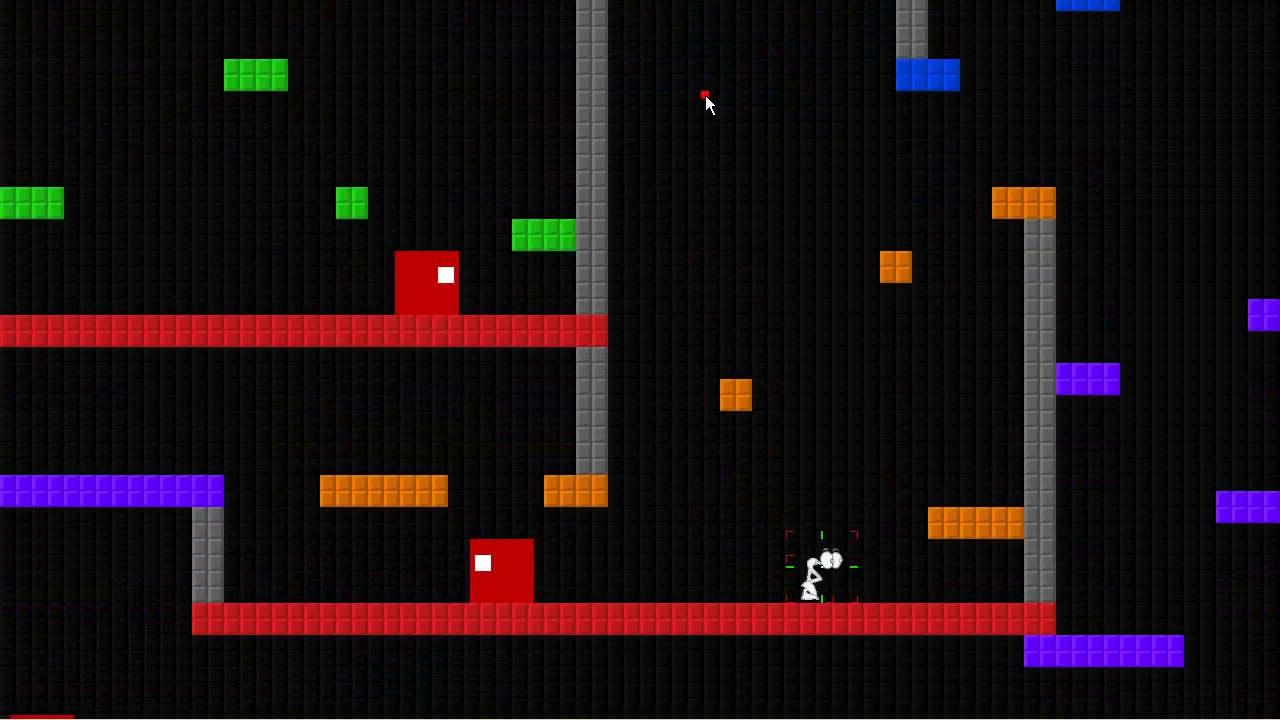
pyautogui.press('Up')
pyautogui.press('Right')
pyautogui.press('Up')
pyautogui.press('Left')
pyautogui.press('Right')
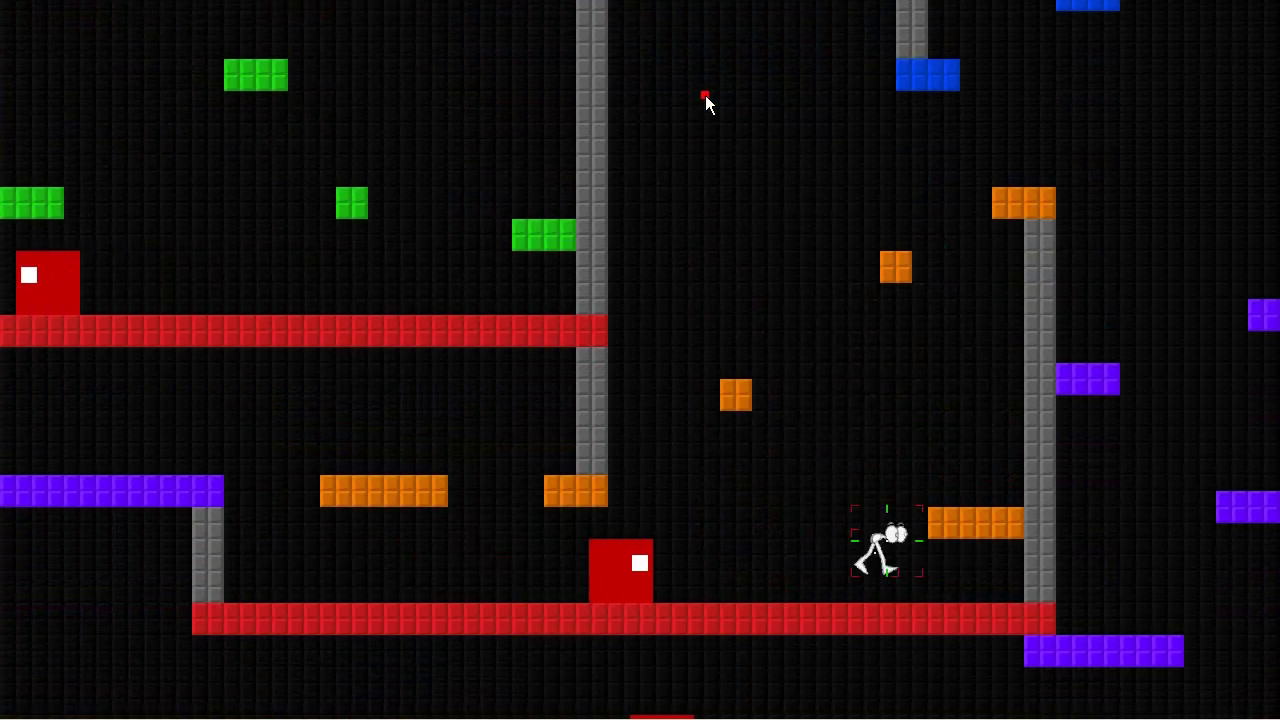
# Step: Test climbing the Player over the small orange blocks to the orange ledge on top of the gray wall
pyautogui.press('Up')
pyautogui.press('Up')
pyautogui.press('Left')
pyautogui.press('Up')
pyautogui.press('Right')
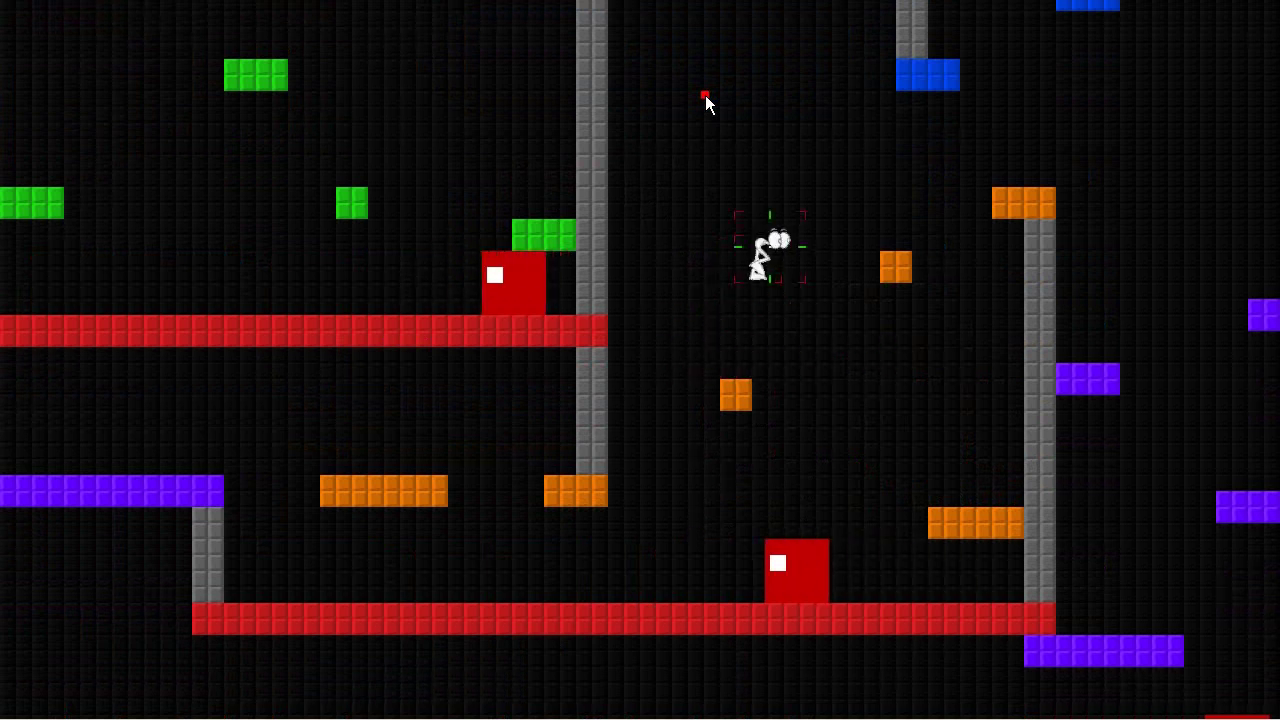
pyautogui.press('Up')
pyautogui.press('Left')
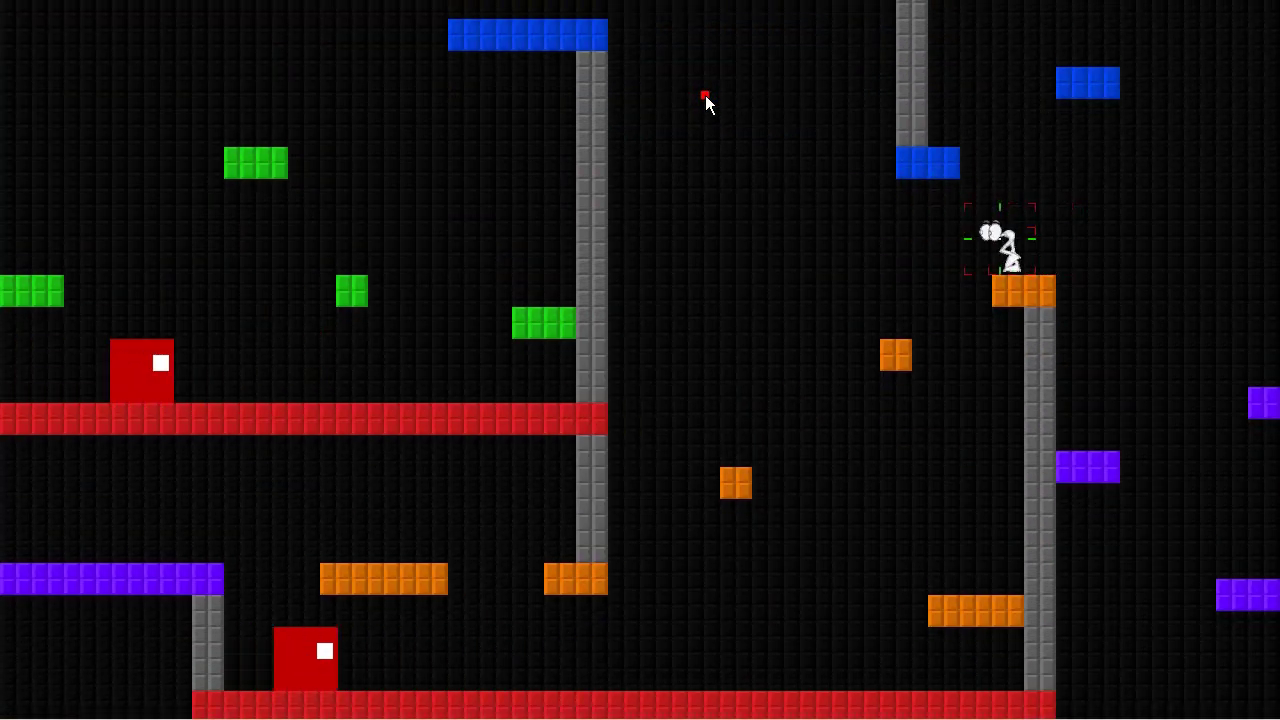
# Step: Test dropping the Player past the purple platforms to the area beneath the enclosed red floor, and walk there in both directions
pyautogui.press('Right')
pyautogui.press('Right')
pyautogui.press('Left')
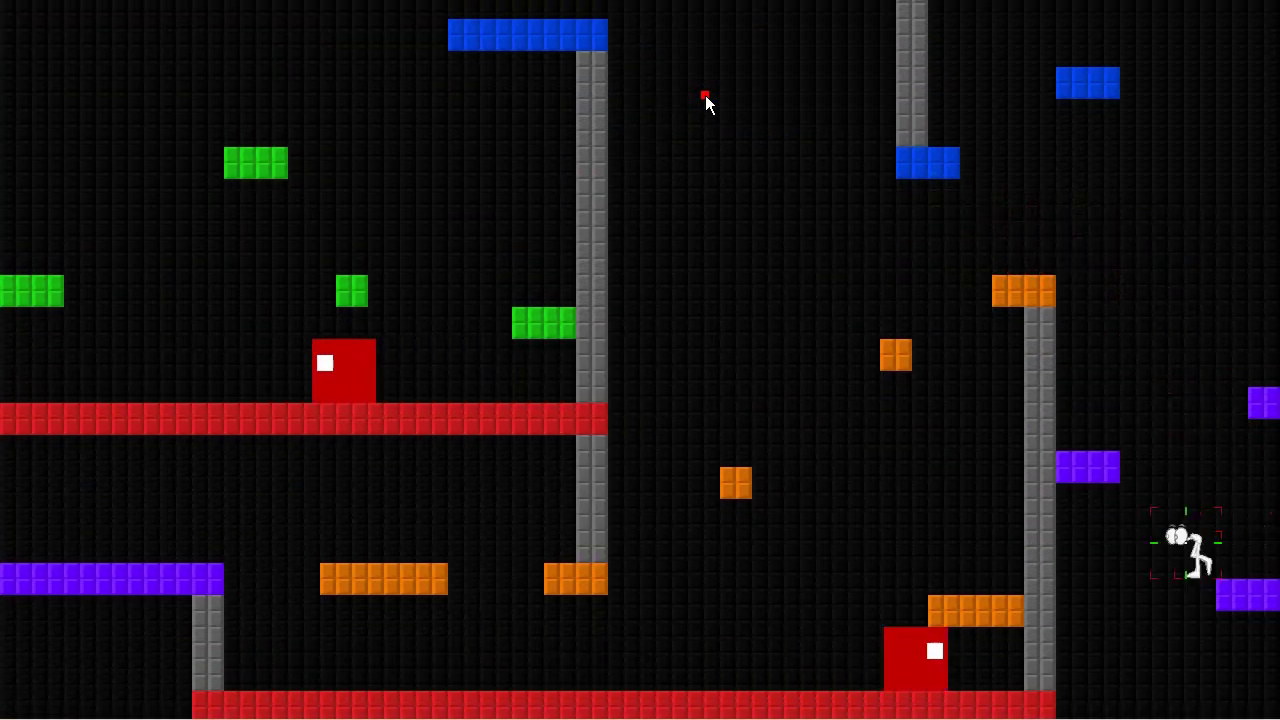
pyautogui.press('Right')
pyautogui.press('Left')
pyautogui.press('Left')
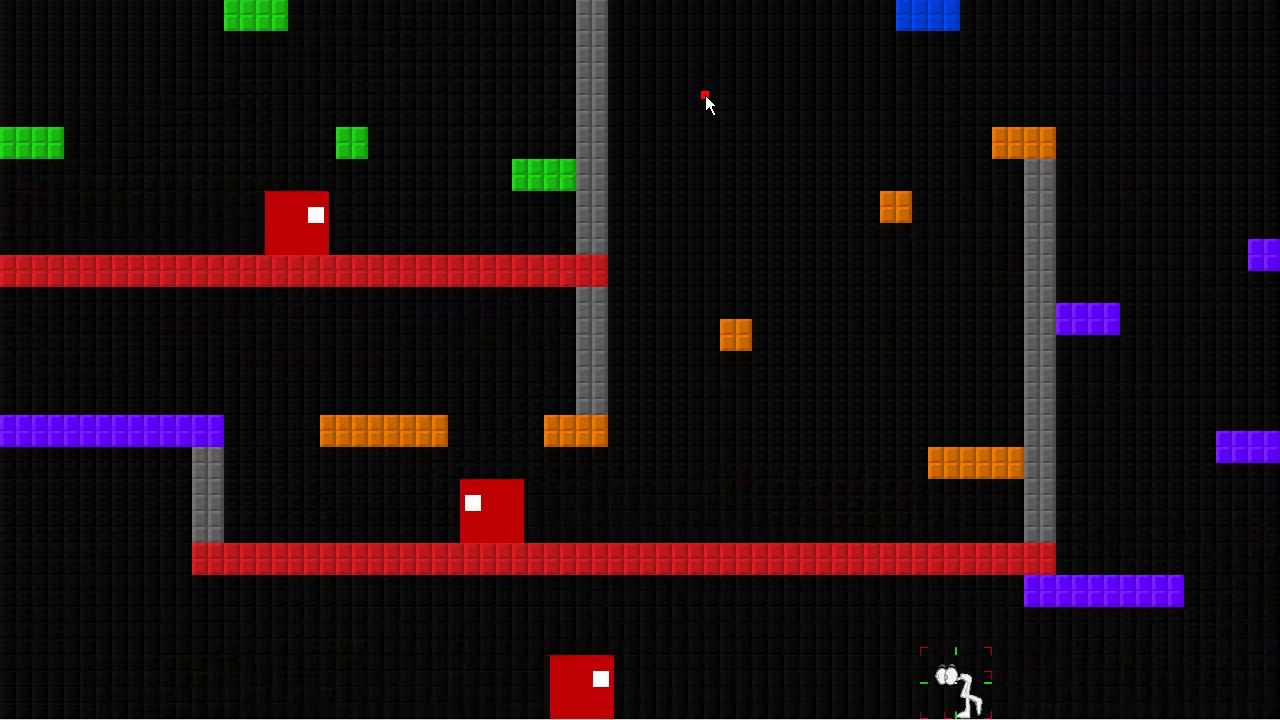
pyautogui.press('Right')
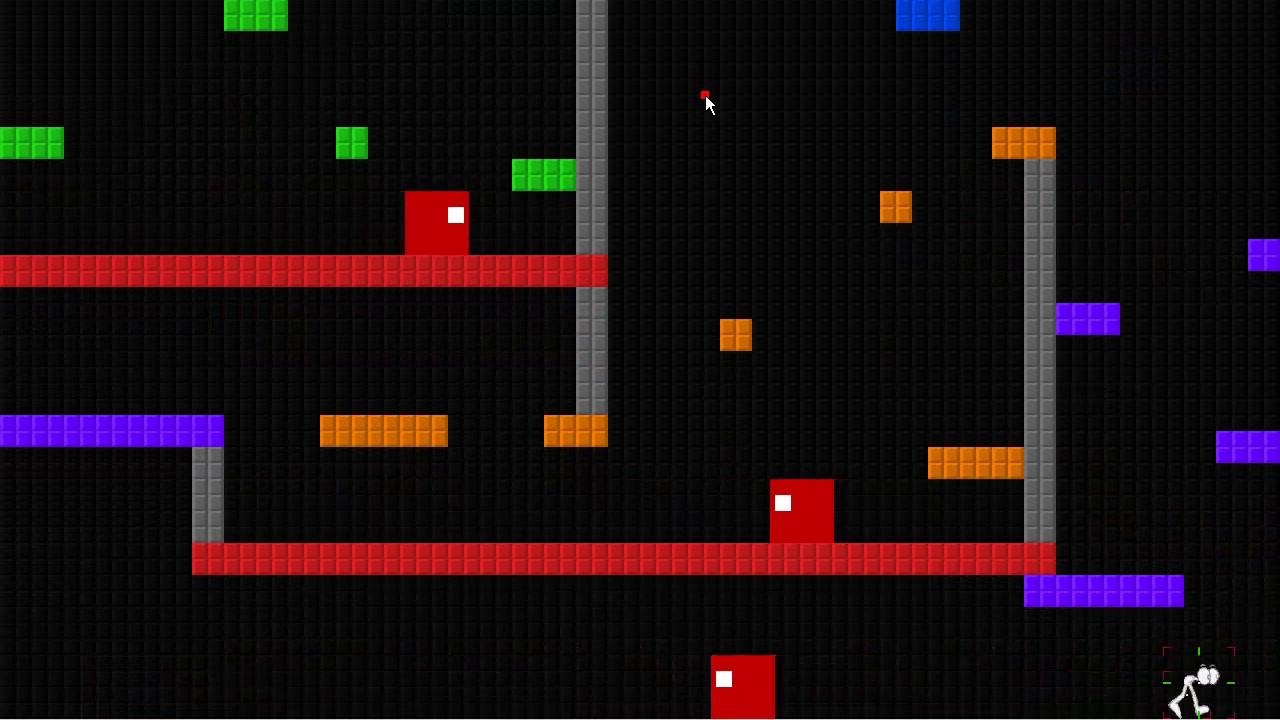
# Step: Test jumping the Player up the purple platforms and down to the wide purple ledge, and end the level test
pyautogui.press('Up')
pyautogui.press('Left')
pyautogui.press('Up')
pyautogui.press('Right')
pyautogui.press('Left')
pyautogui.press('Up')
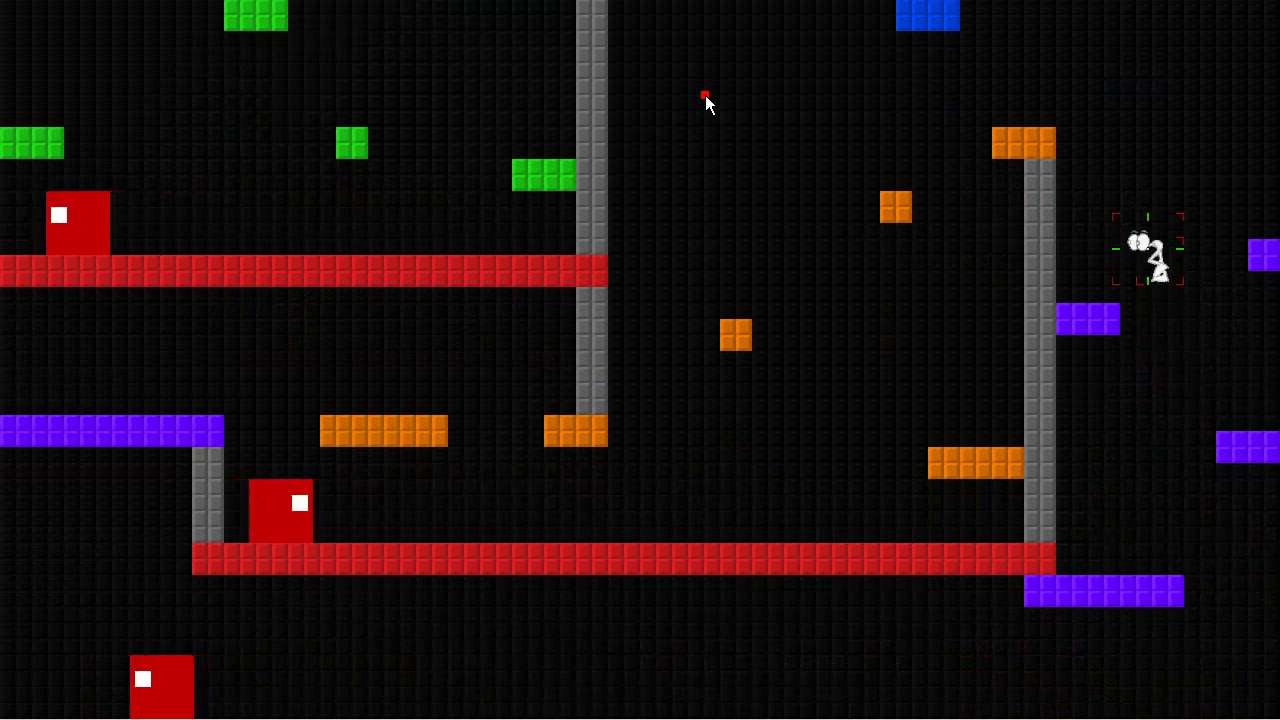
pyautogui.press('Up')
pyautogui.press('Right')
pyautogui.press('Left')
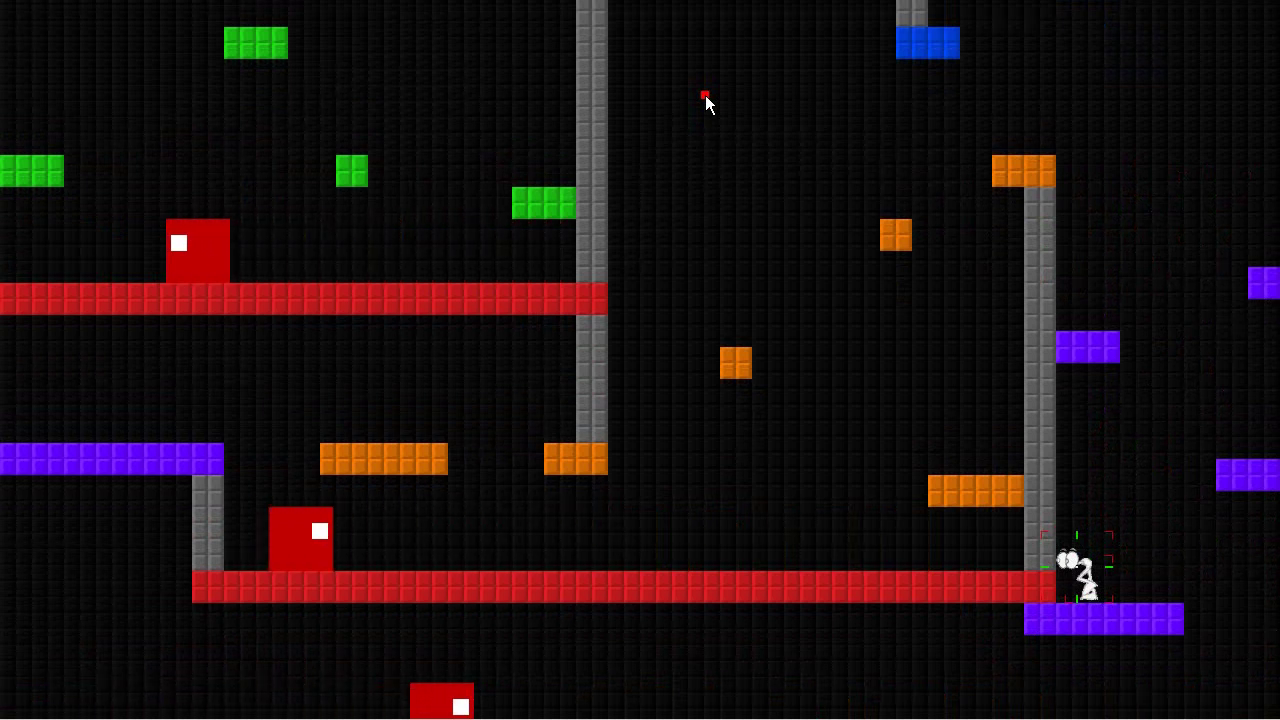
pyautogui.press('Escape')
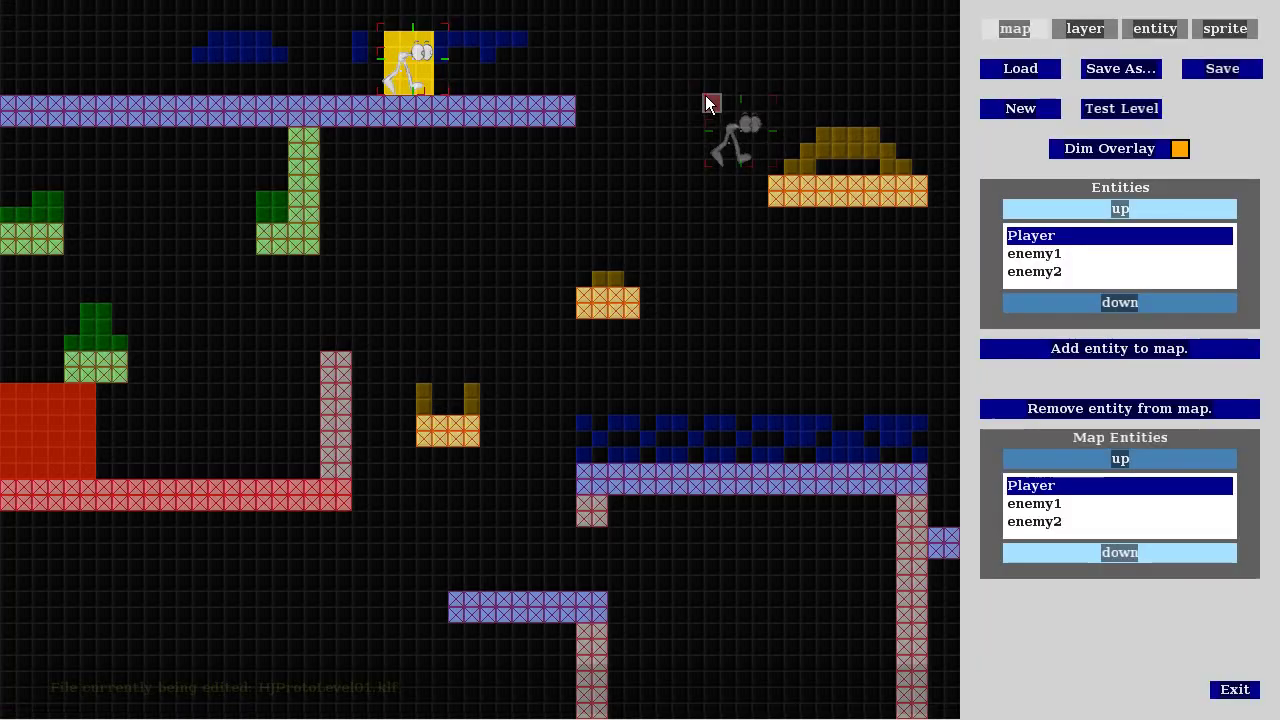
# Step: Compare the entity management options with the map's options and its lists of available and placed entities
pyautogui.moveTo(573, 187)
pyautogui.mouseDown()
pyautogui.moveTo(614, 200)
pyautogui.moveTo(724, 174)
pyautogui.mouseUp()
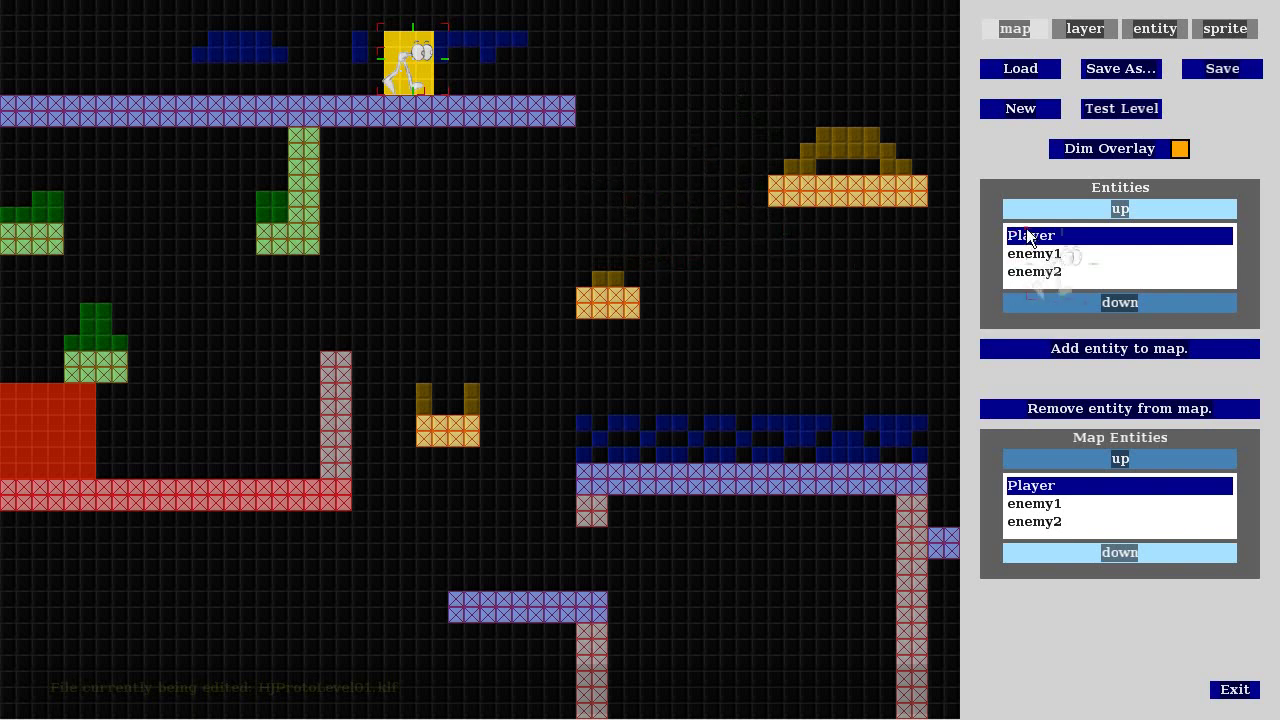
pyautogui.click(1140, 34)
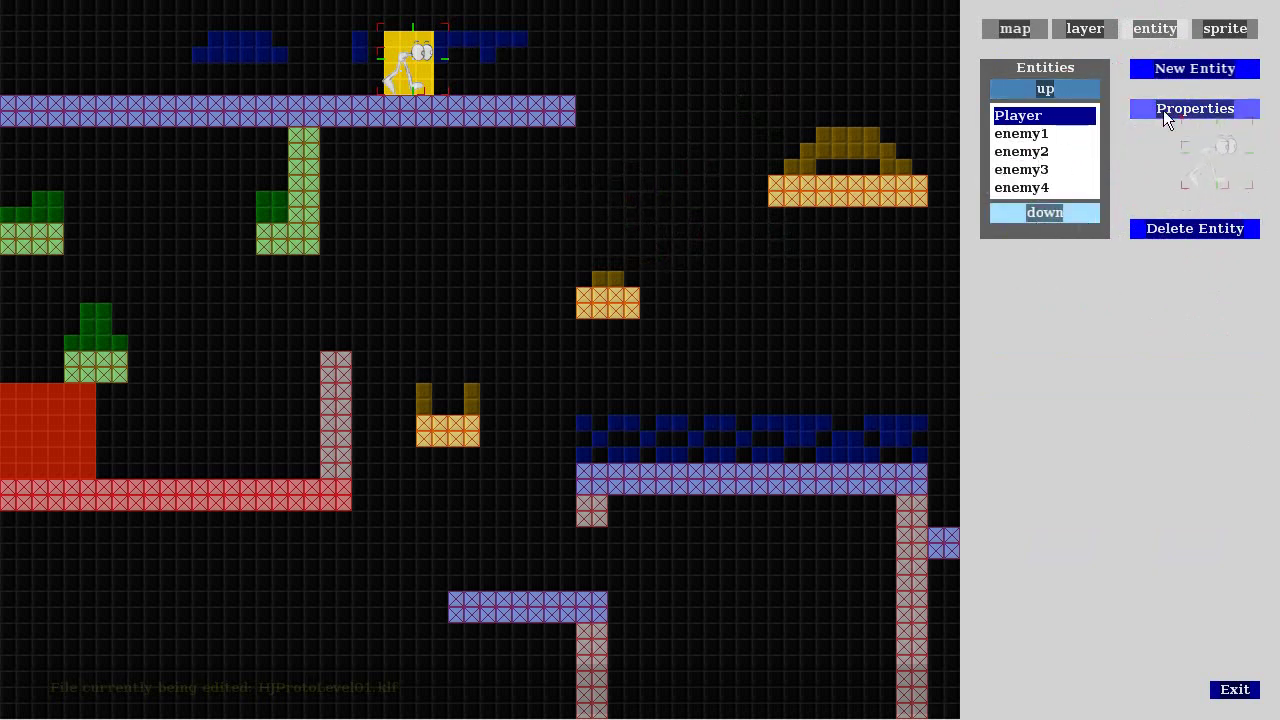
pyautogui.click(988, 29)
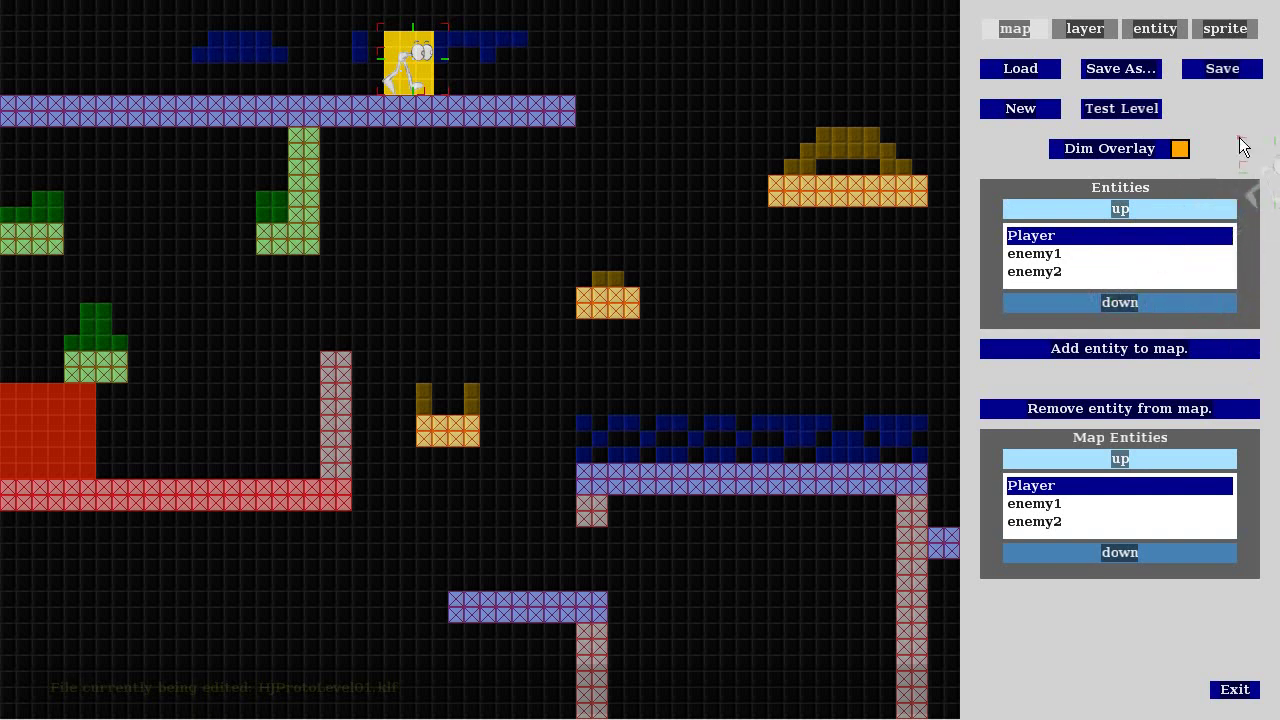
pyautogui.click(1168, 30)
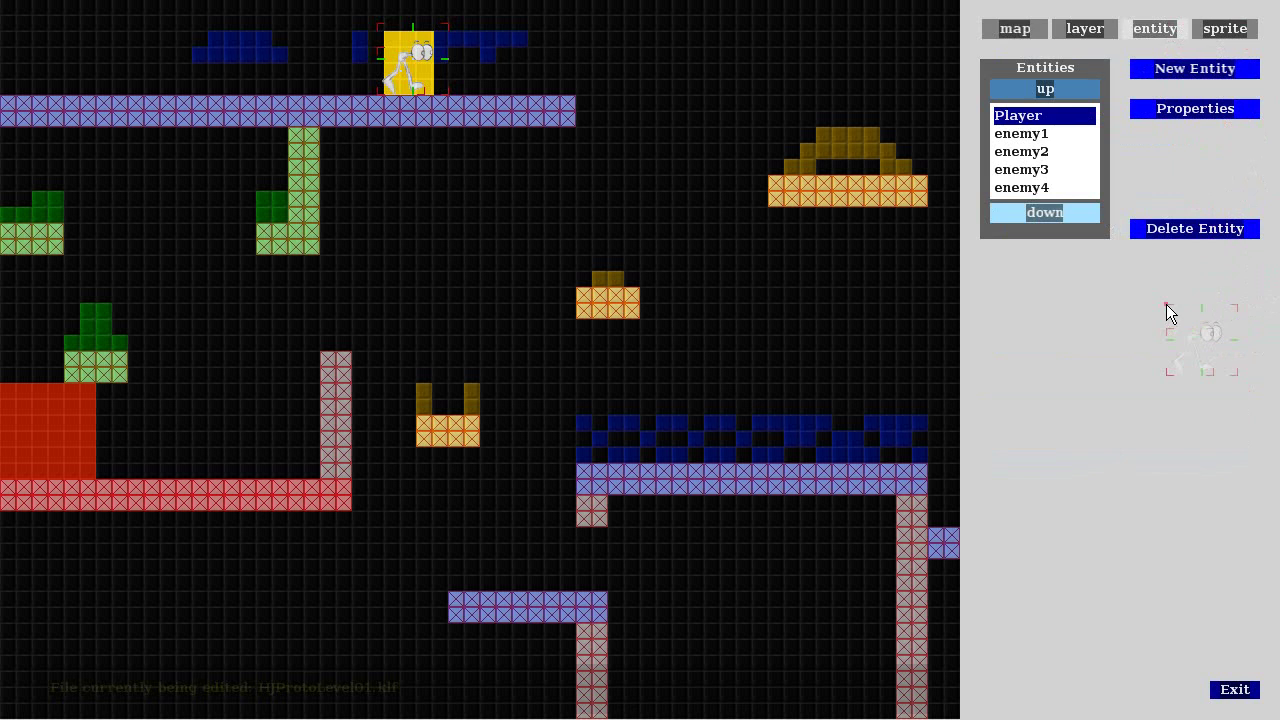
pyautogui.click(1015, 30)
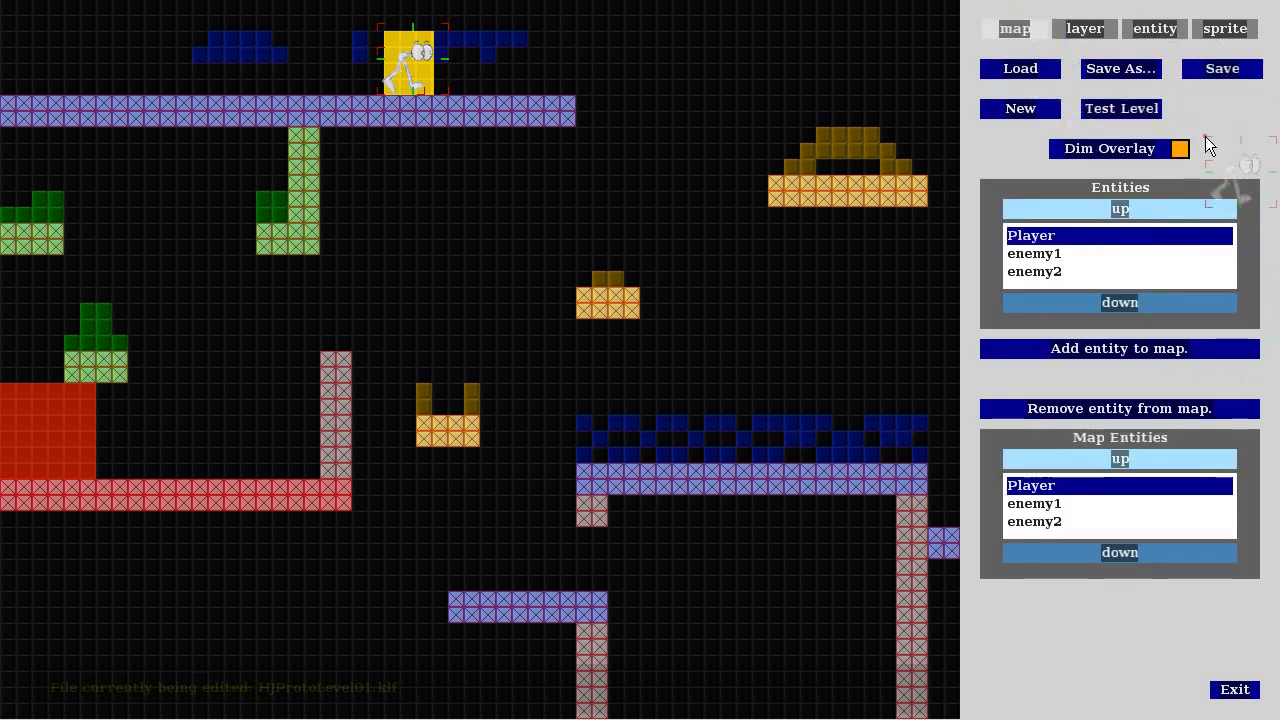